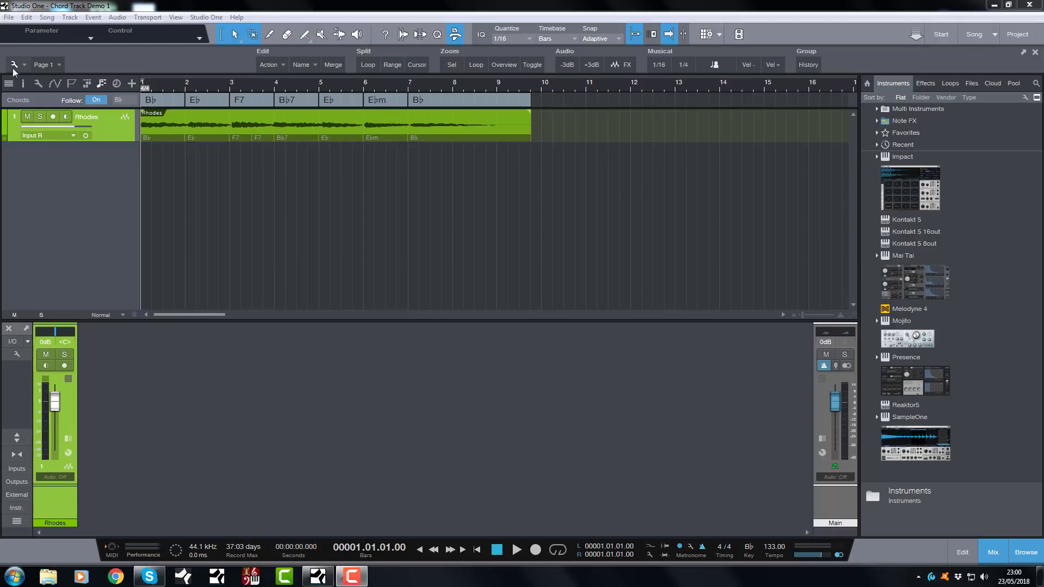
left_click(24, 84)
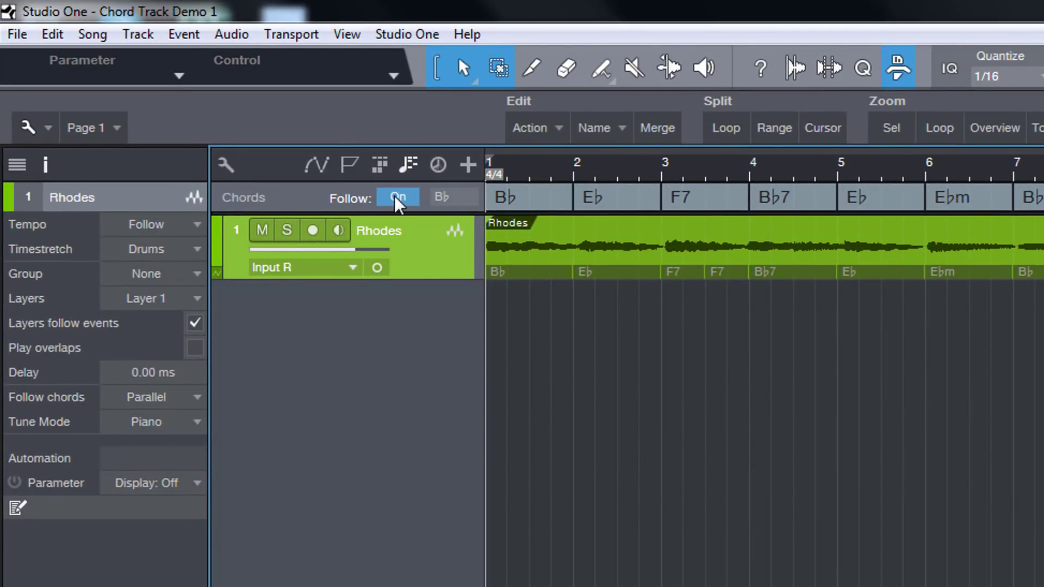
left_click(409, 201)
left_click(408, 203)
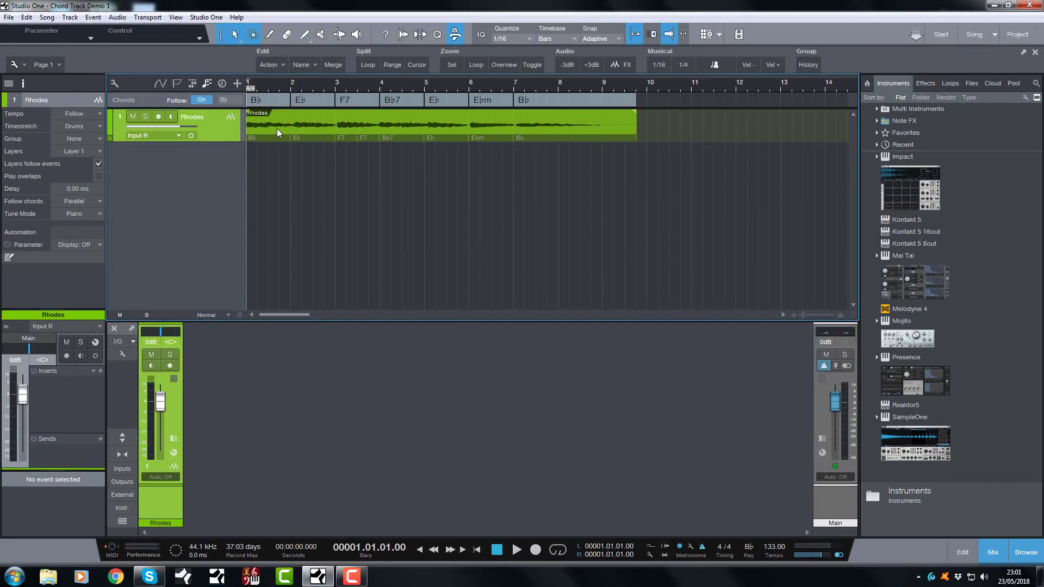
- Hide the track settings and detect the Rhodes event's chords: Bb, Eb, F7, F7, Bb7, Eb, Ebm, Bb
left_click(24, 84)
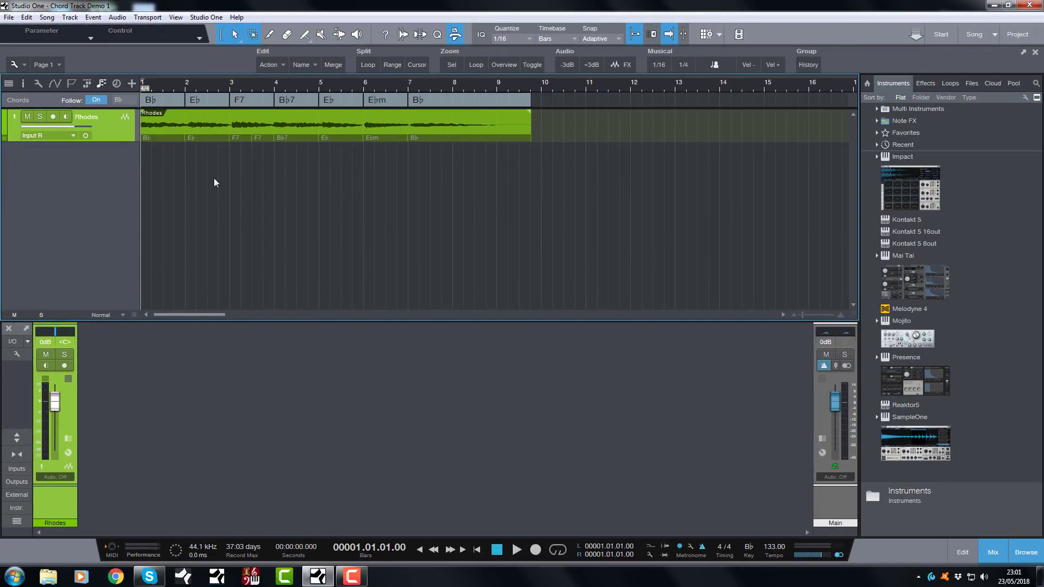
right_click(208, 127)
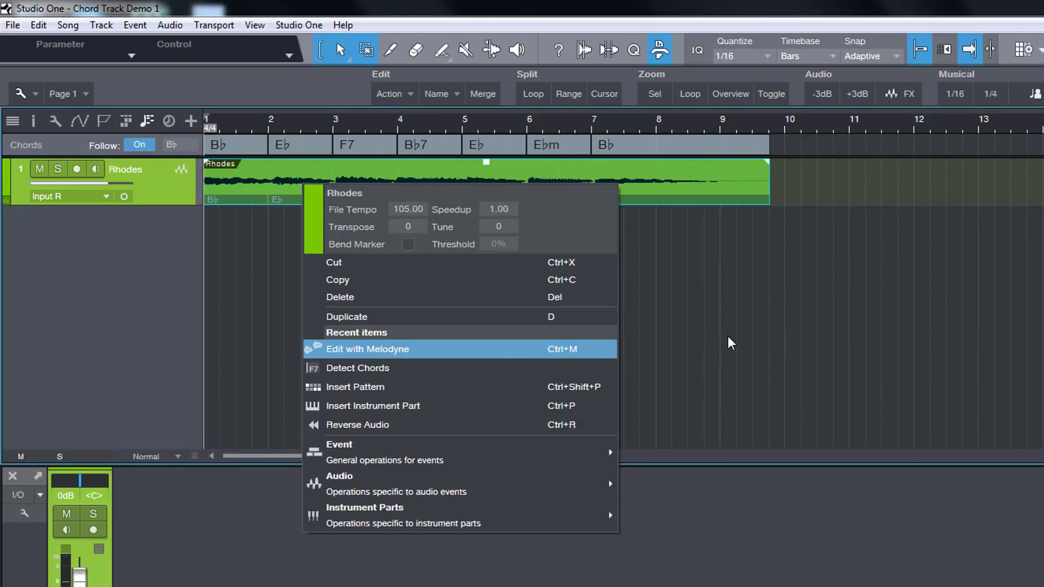
left_click(353, 368)
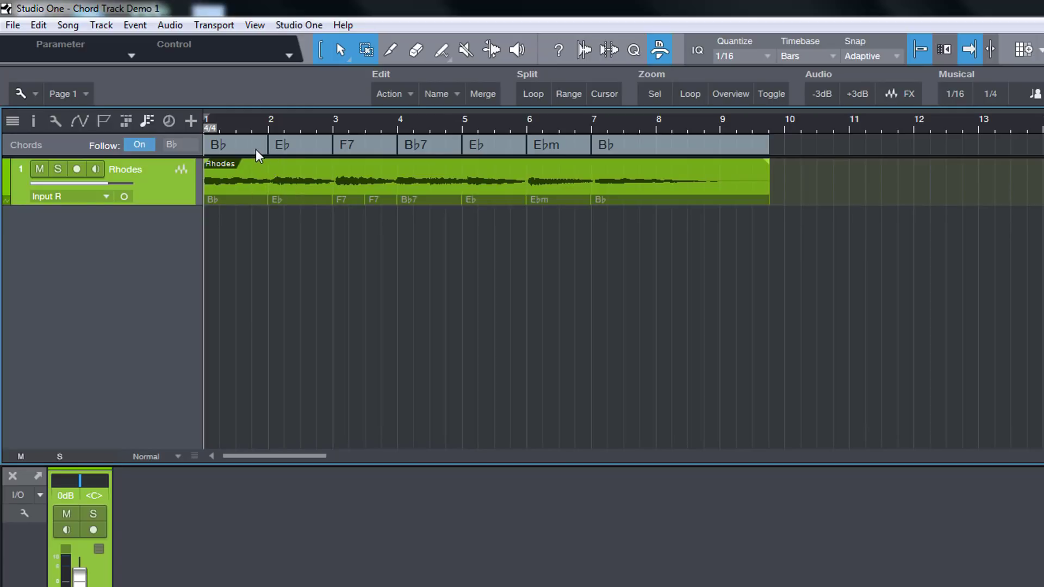
- Transpose the bar 2 Eb chord down 1 semitone to D, then deselect it
right_click(294, 143)
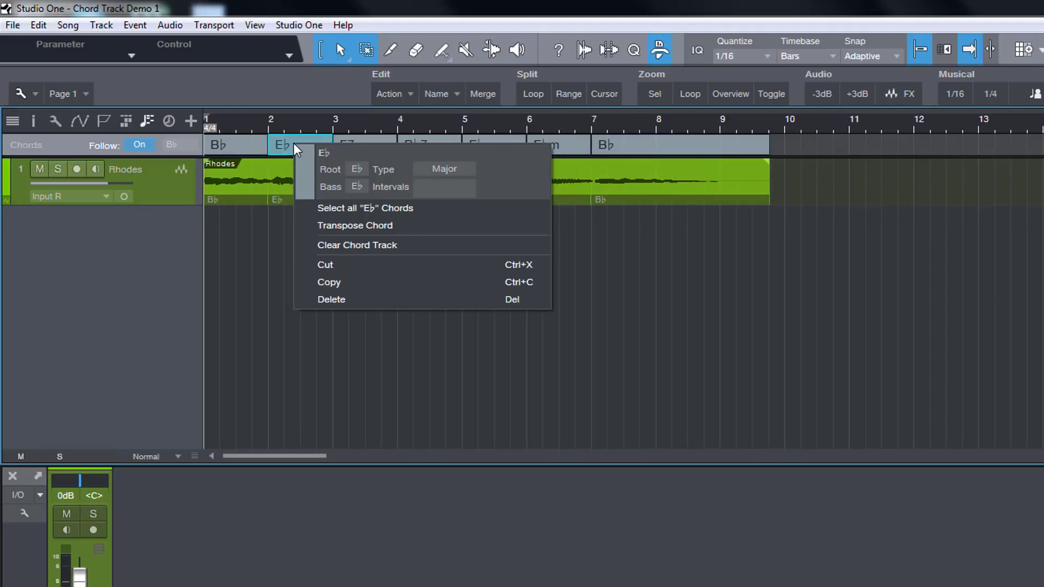
left_click(342, 225)
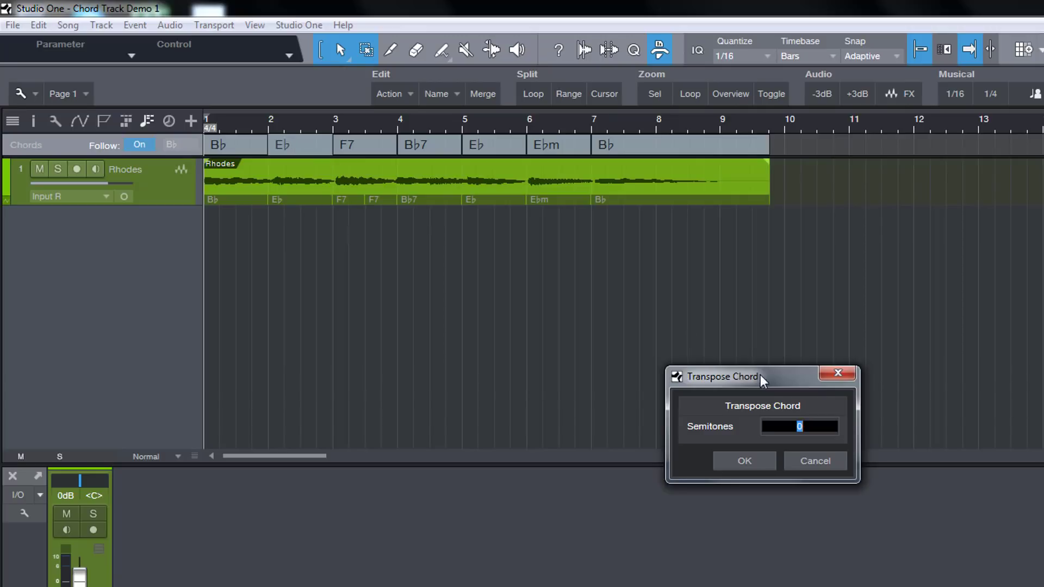
type("-1")
left_click(756, 459)
left_click(338, 296)
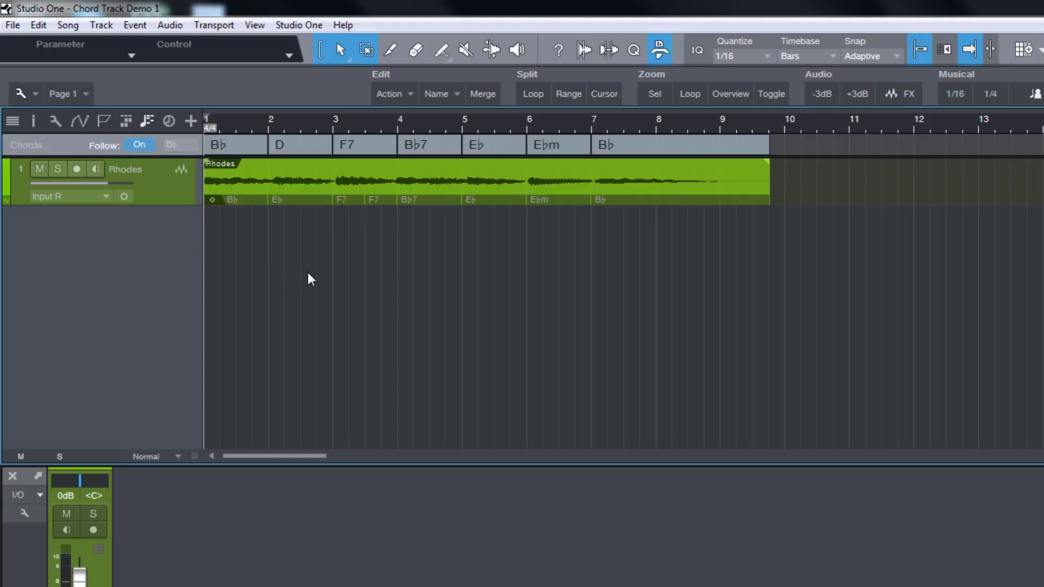
- Play the song with the D chord, undo back to Eb, and play it again
key("space")
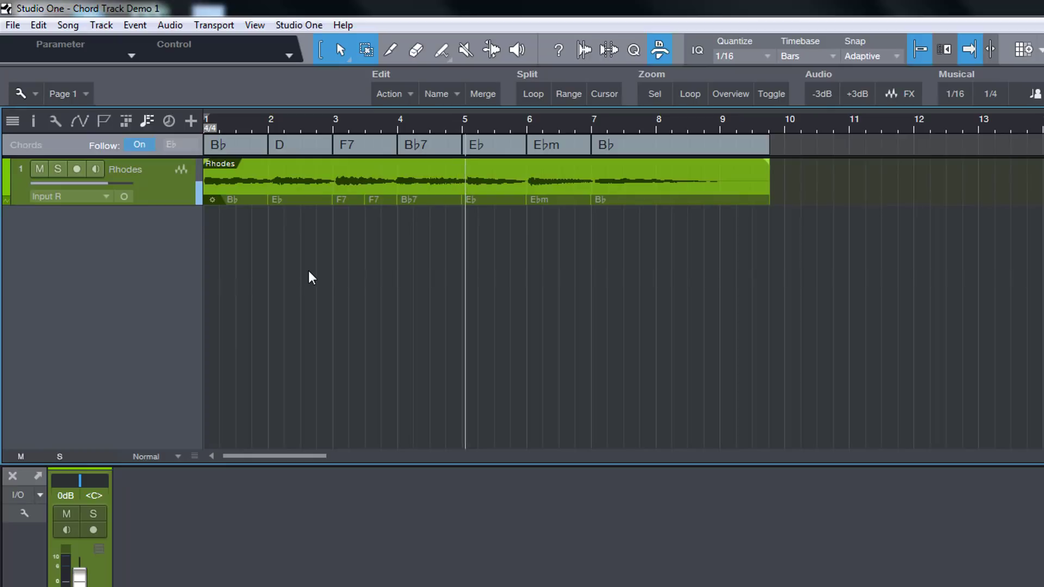
key("space")
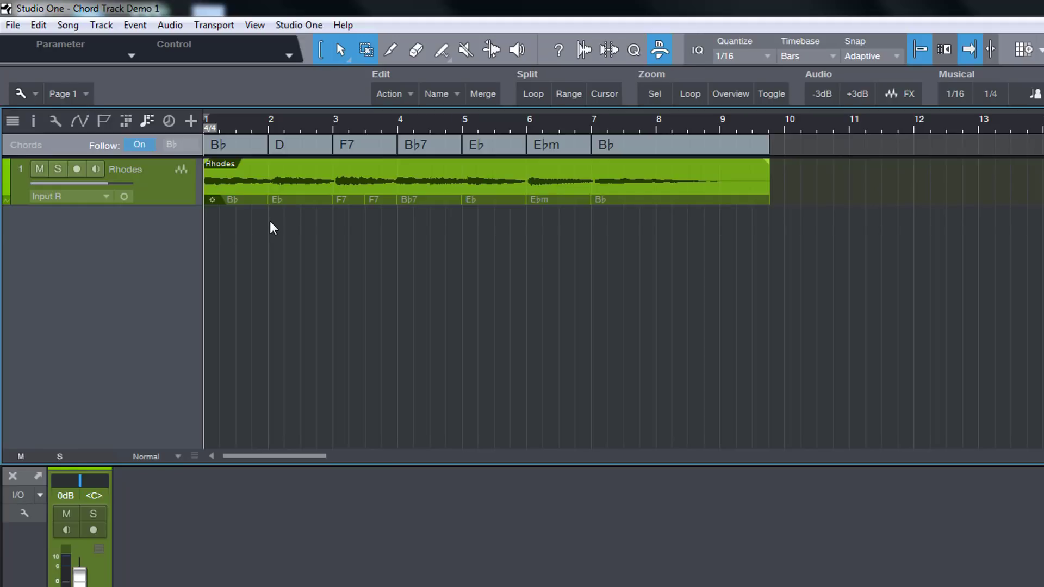
key("ctrl+z")
key("space")
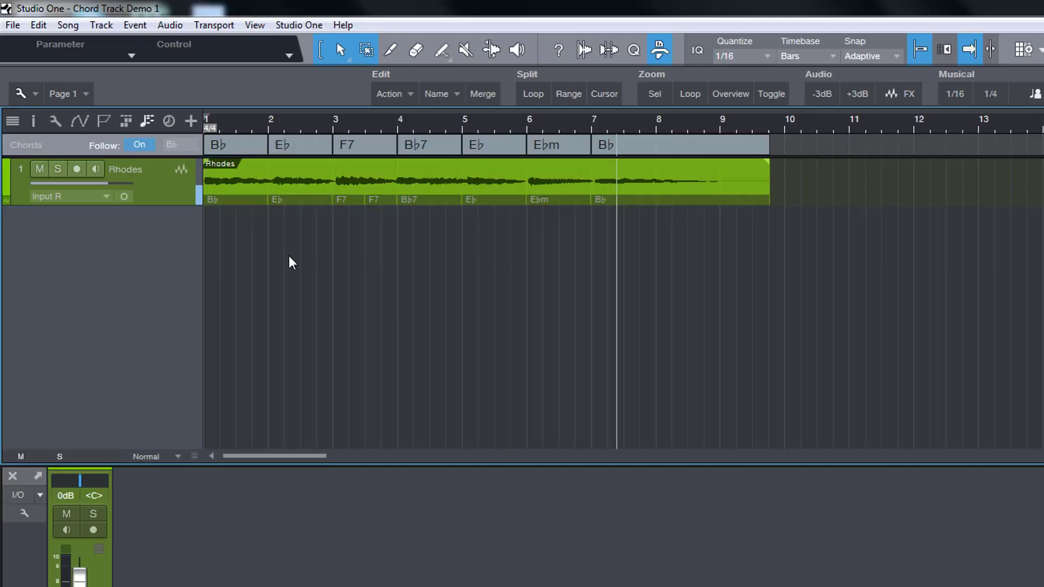
key("space")
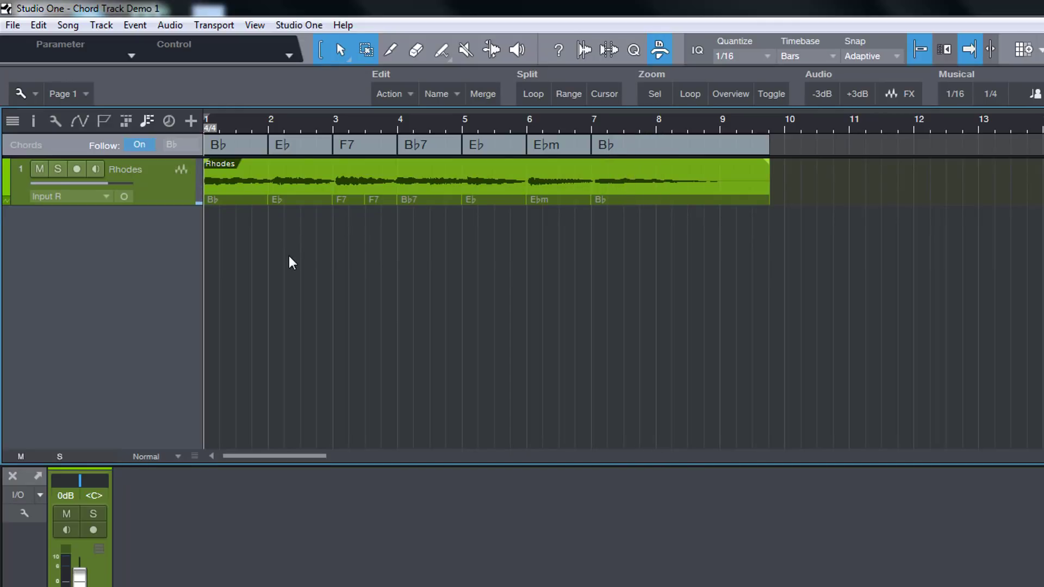
- Transpose the bar 2 Eb chord down 1 semitone to D
right_click(293, 143)
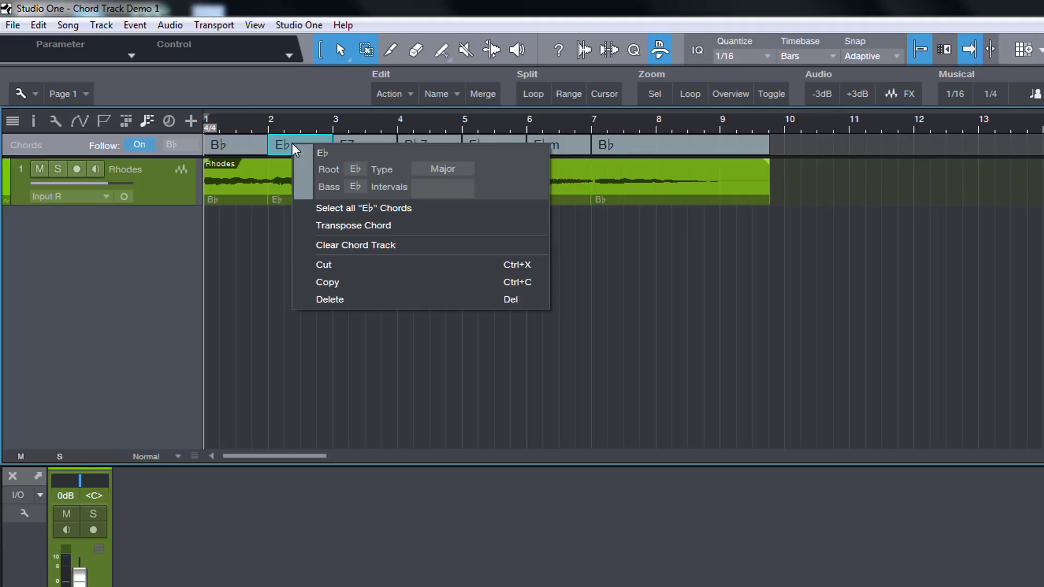
left_click(327, 225)
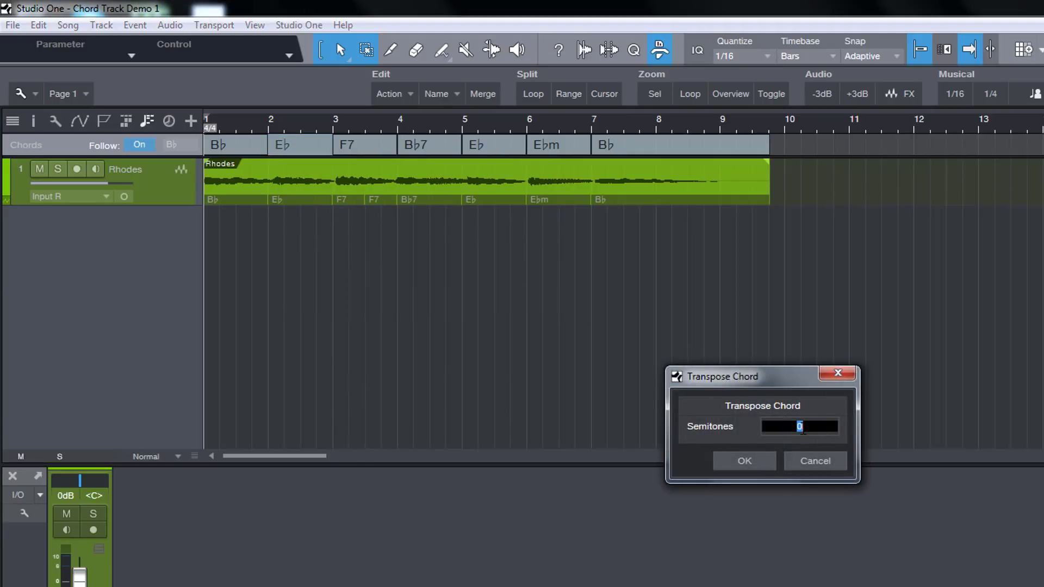
type("-1")
left_click(743, 461)
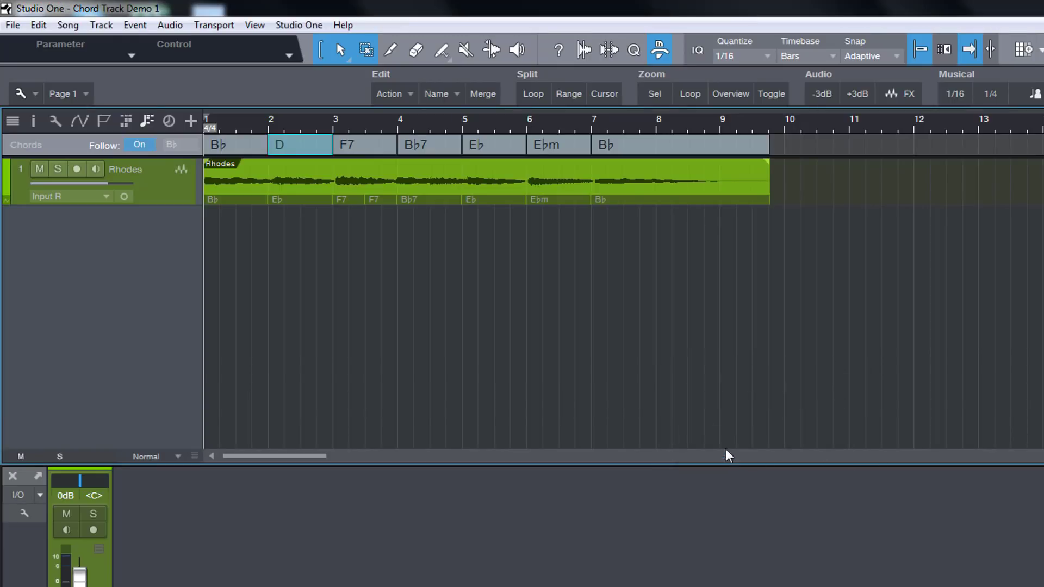
- Rename the D chord to Dm by adding 'm' to its name
right_click(289, 144)
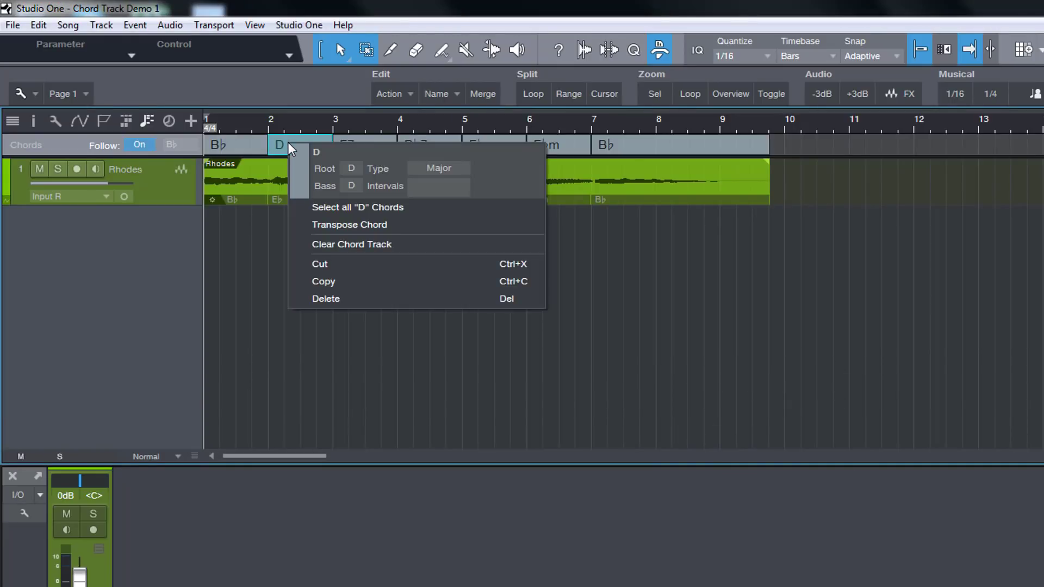
left_click(331, 151)
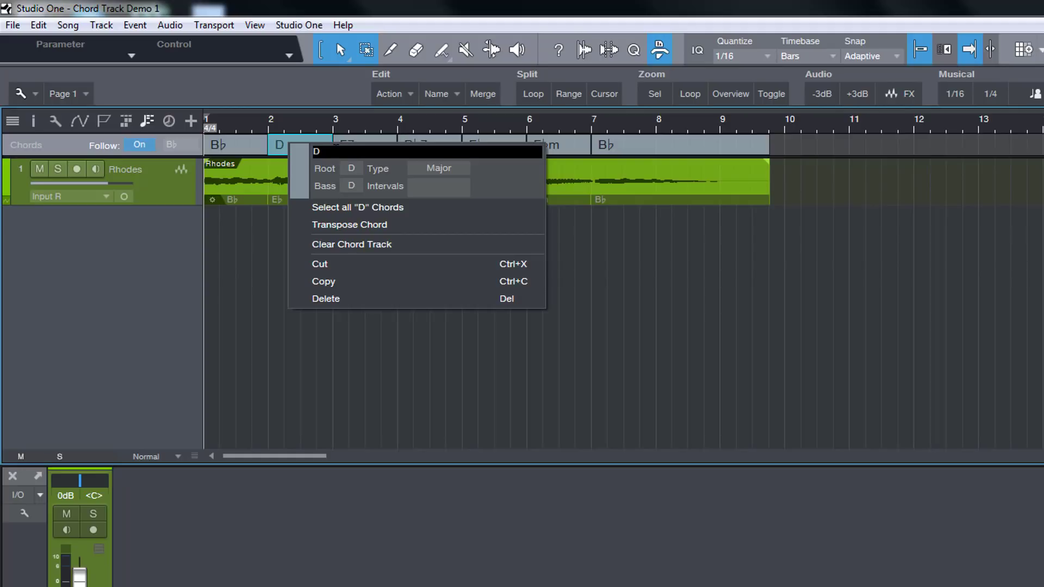
type("m")
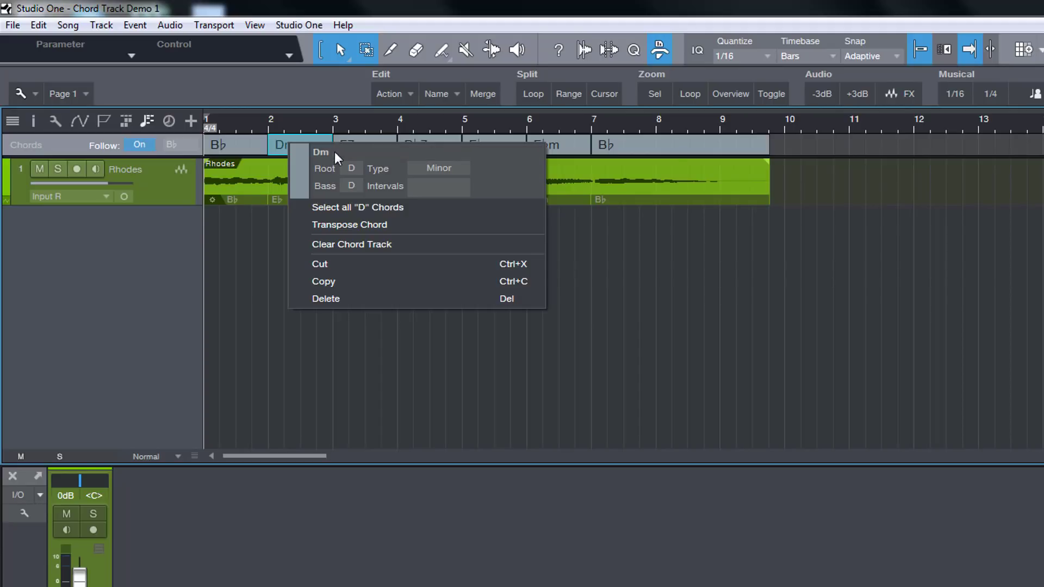
left_click(394, 357)
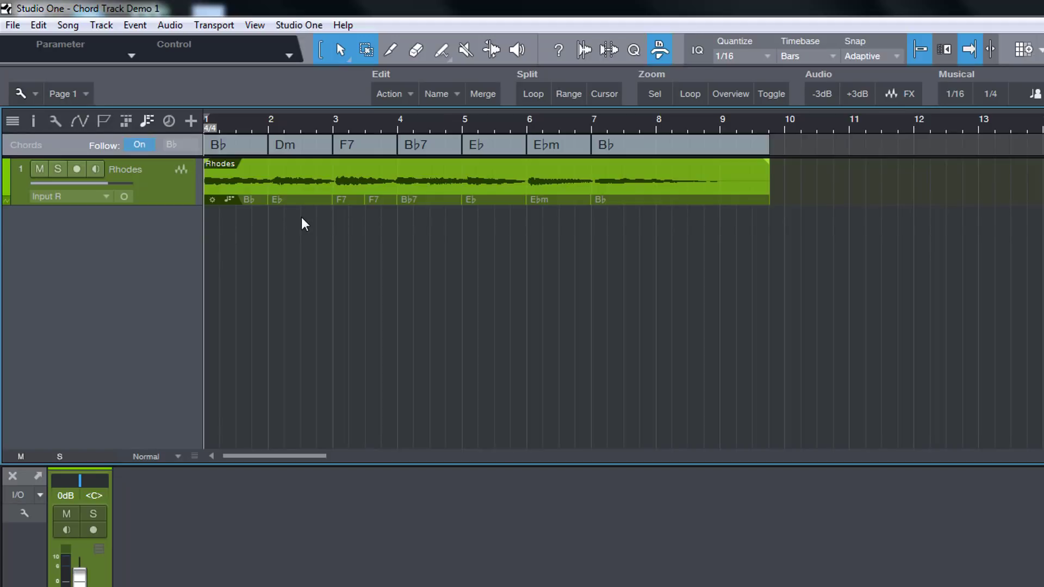
key("space")
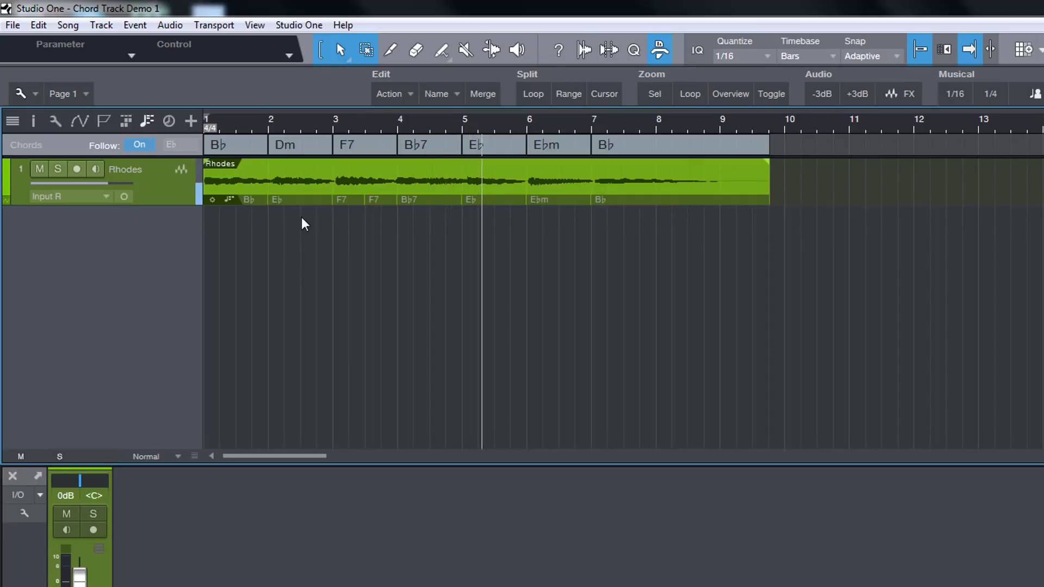
key("space")
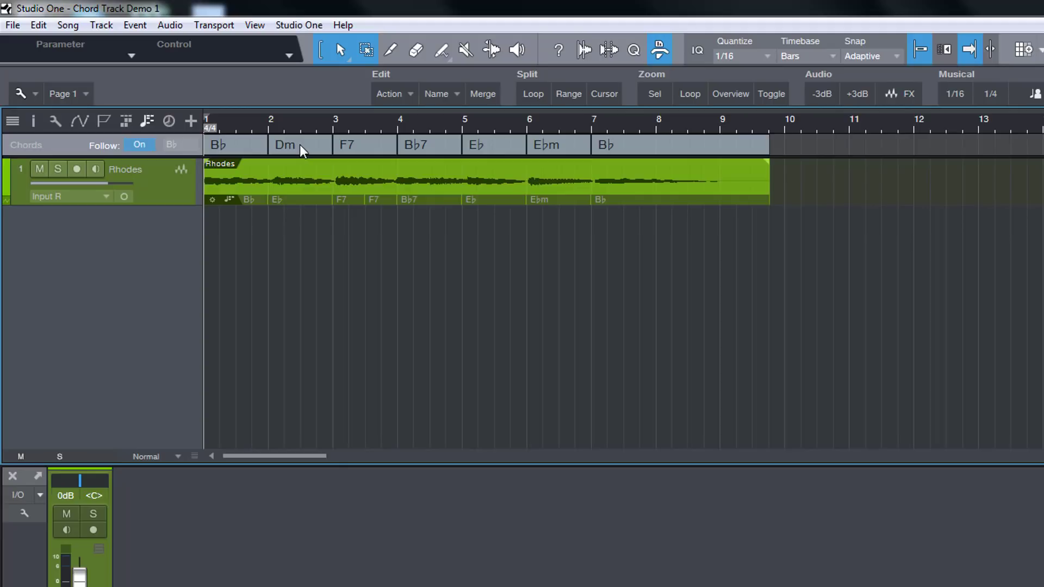
- Rename the bar 2 chord back to Eb and select all seven chord events
left_click(305, 141)
type("Eb")
key("Return")
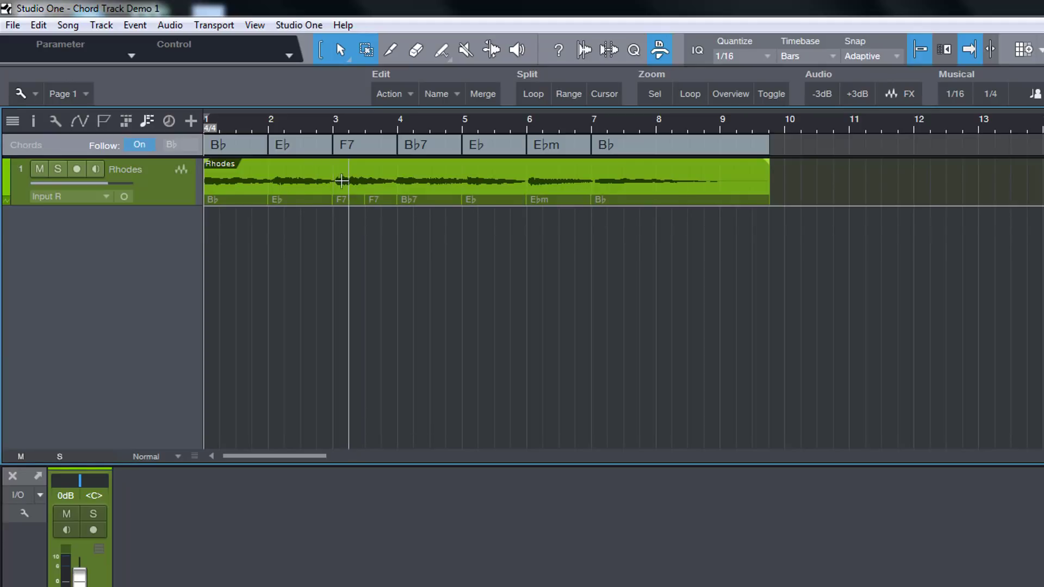
left_click_drag(781, 148, 176, 141)
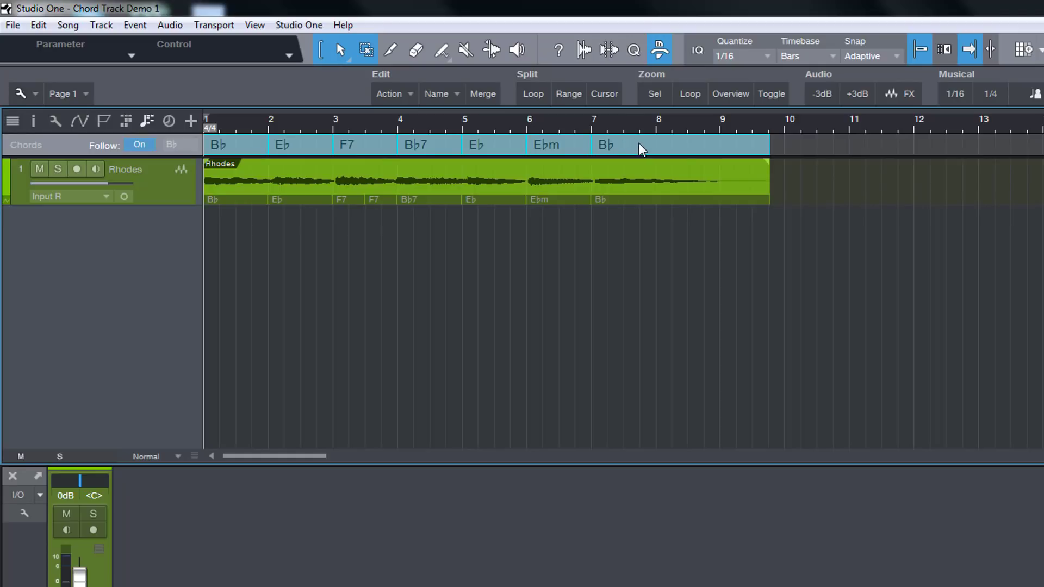
- Transpose all selected chords by -2 semitones, giving Ab, Db, Eb7, Ab7, Db, Dbm, Ab
right_click(681, 140)
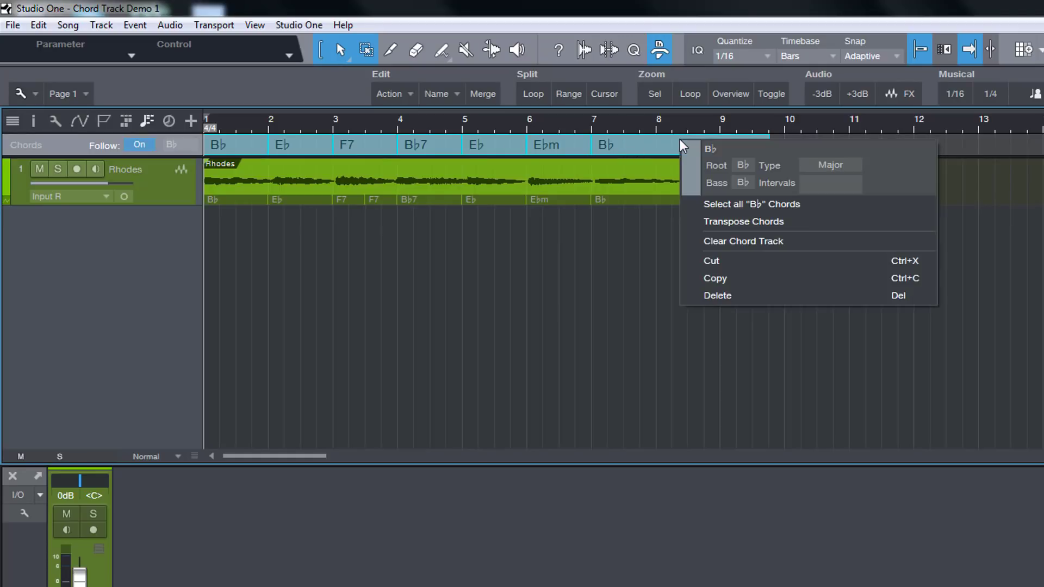
left_click(714, 220)
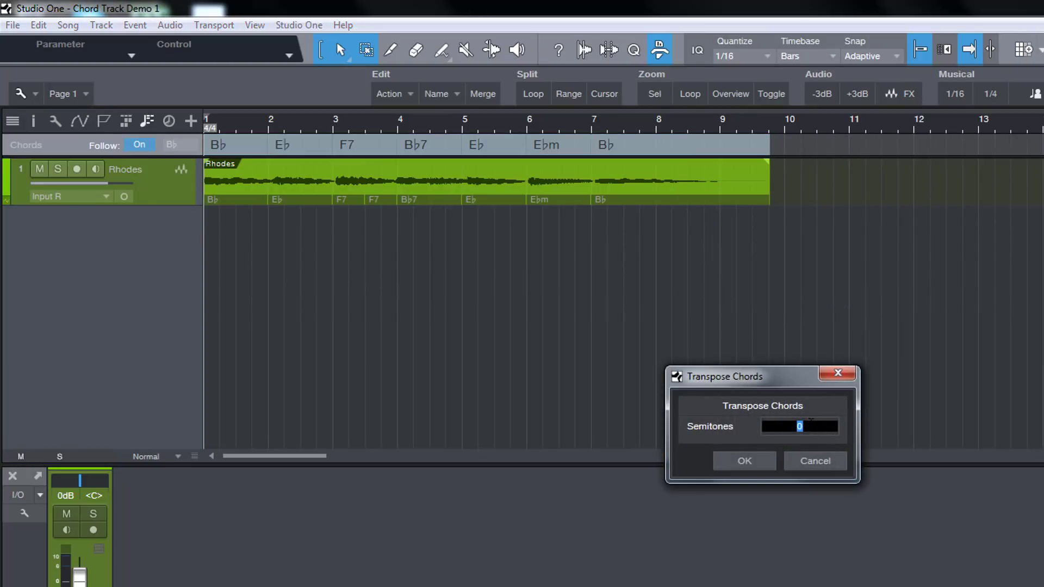
type("-2")
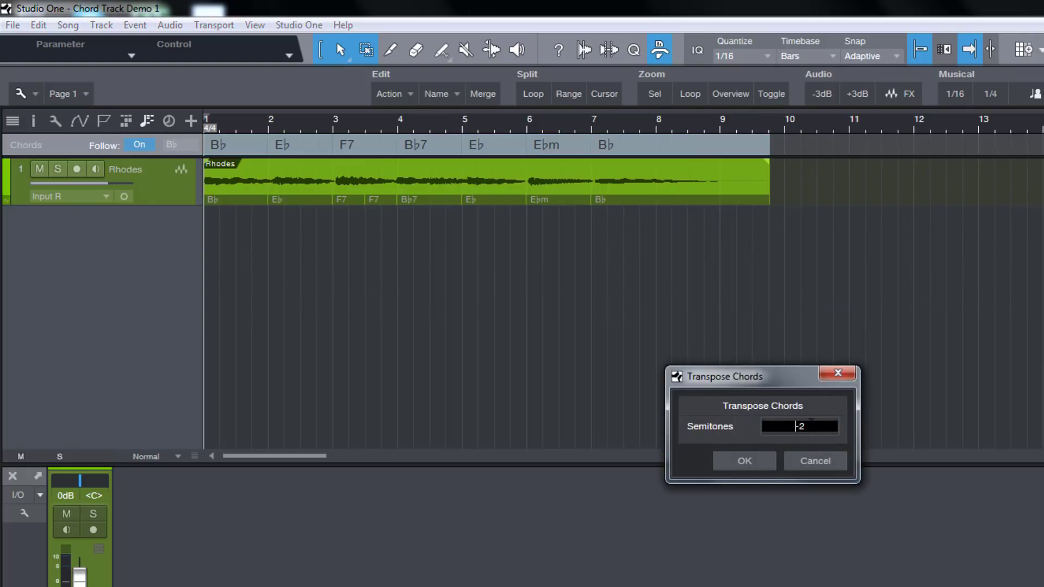
left_click(753, 463)
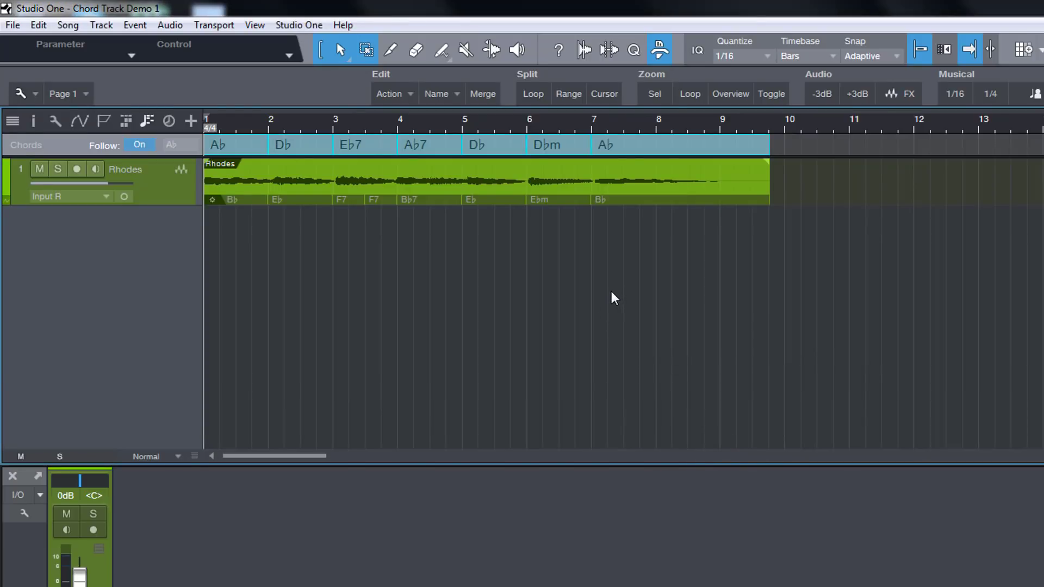
- Play the transposed song, undo the -2 semitone transposition, and deselect the chords
key("space")
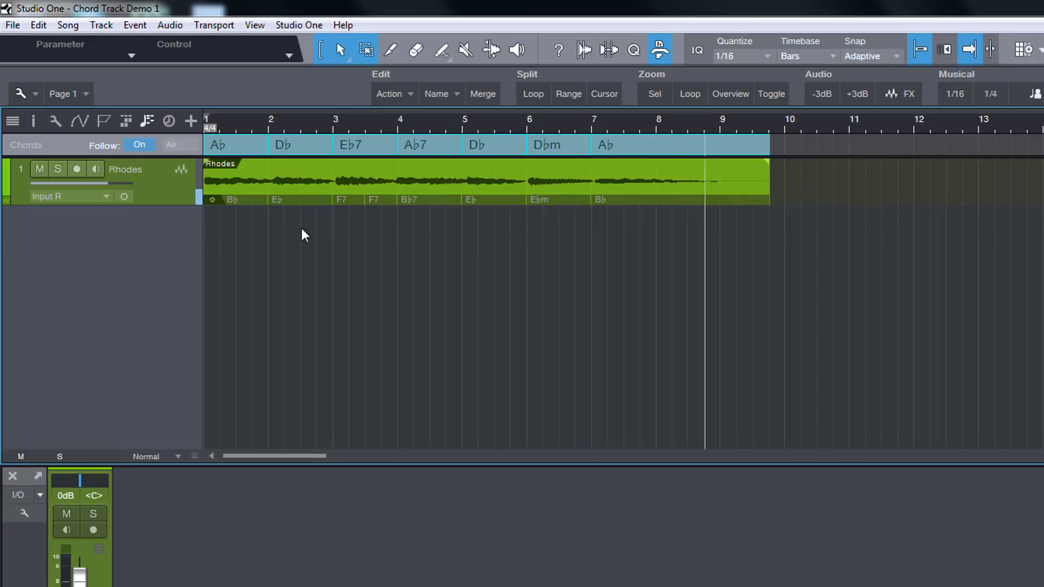
key("space")
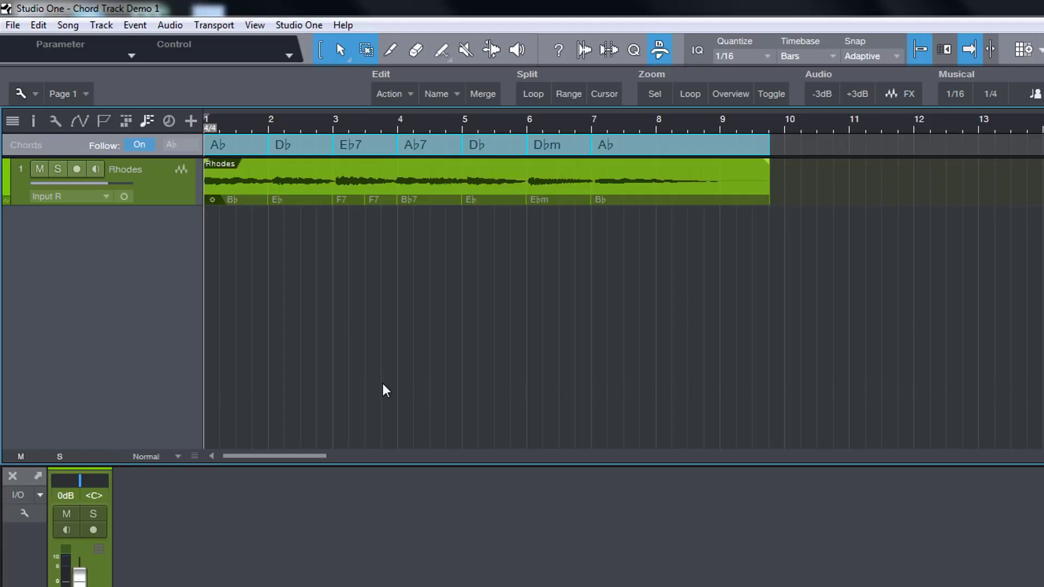
key("ctrl+z")
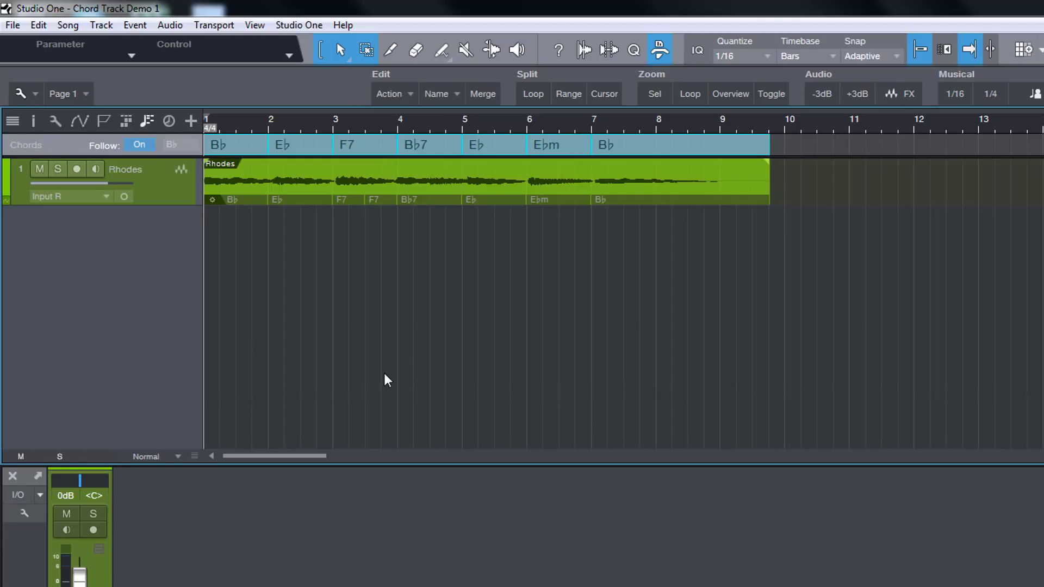
left_click(441, 321)
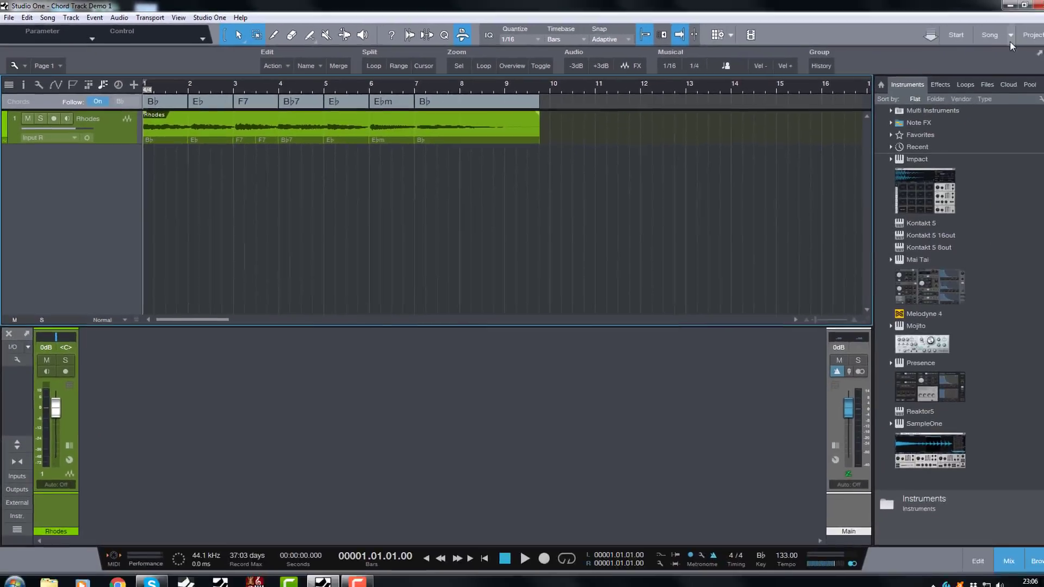
- Switch to the Chord Track Demo 2 song, mute Rhodes, and select the Presence track
left_click(994, 35)
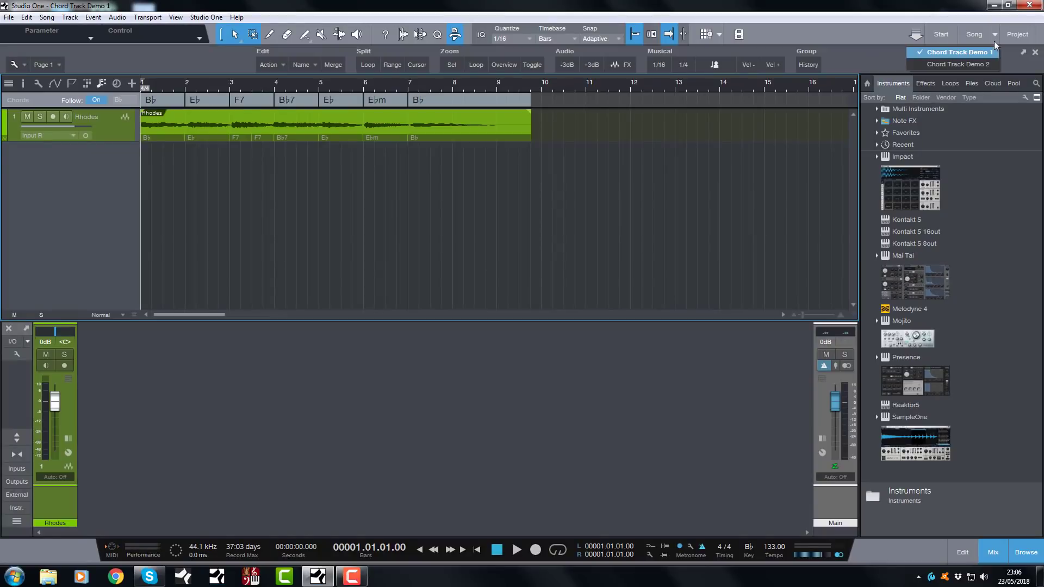
left_click(955, 61)
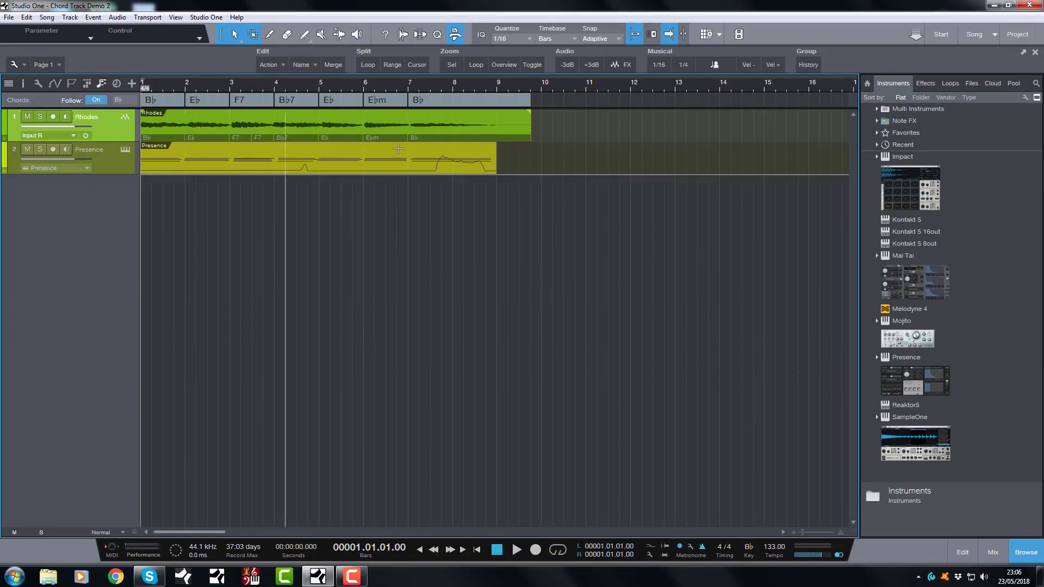
left_click(28, 116)
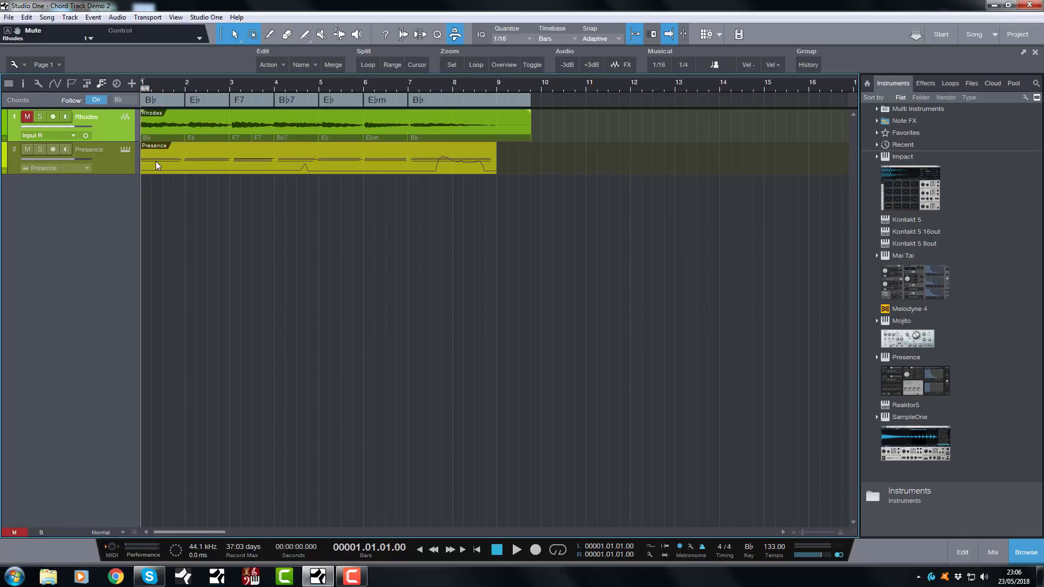
left_click(117, 171)
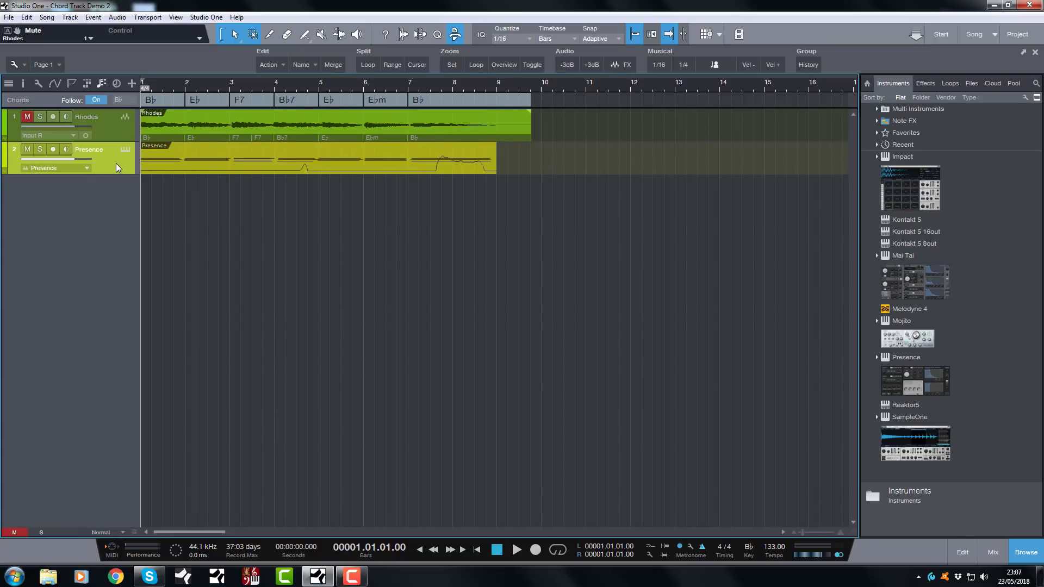
left_click(23, 83)
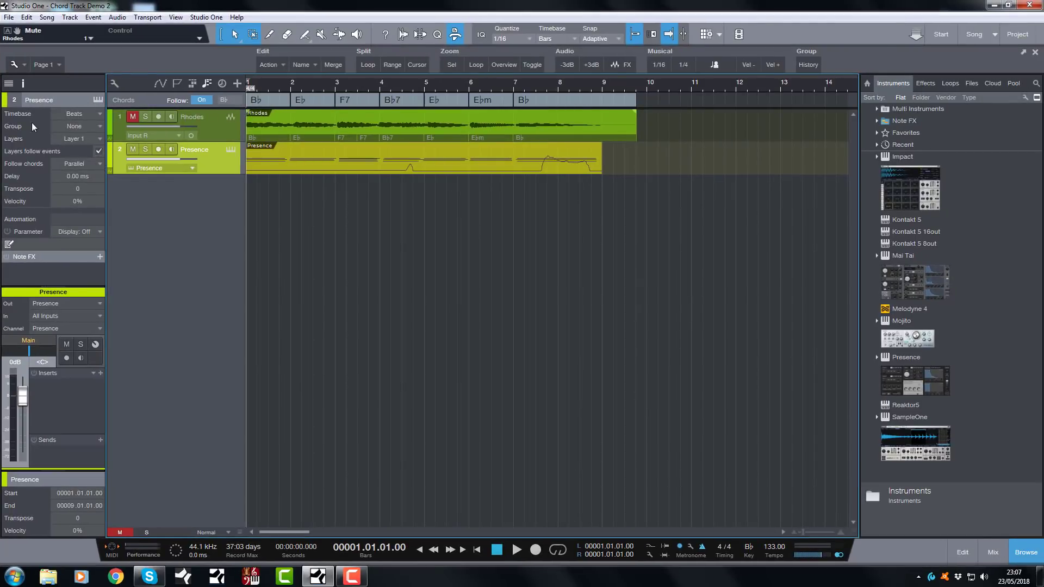
left_click(23, 84)
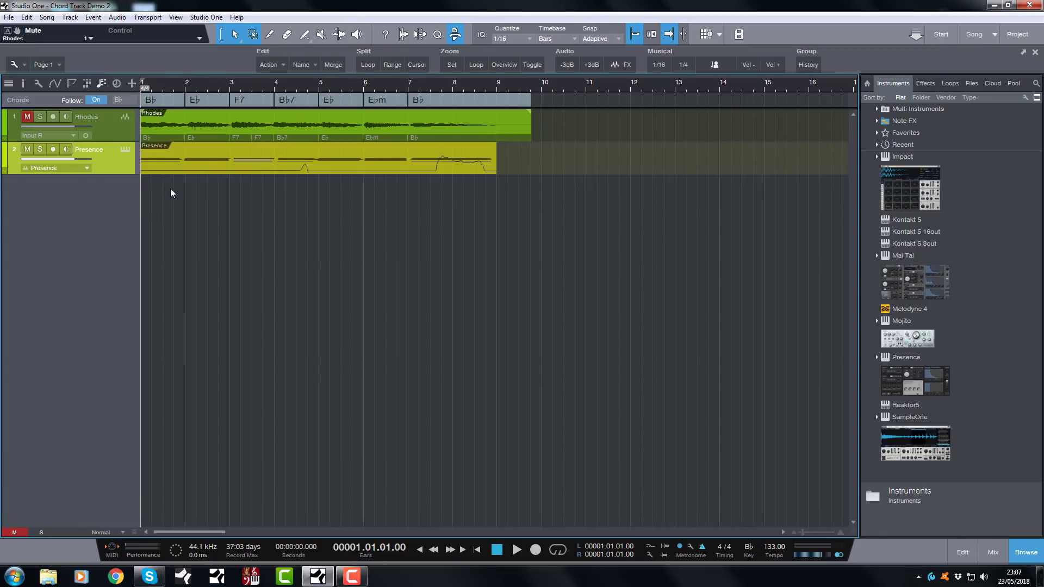
key("space")
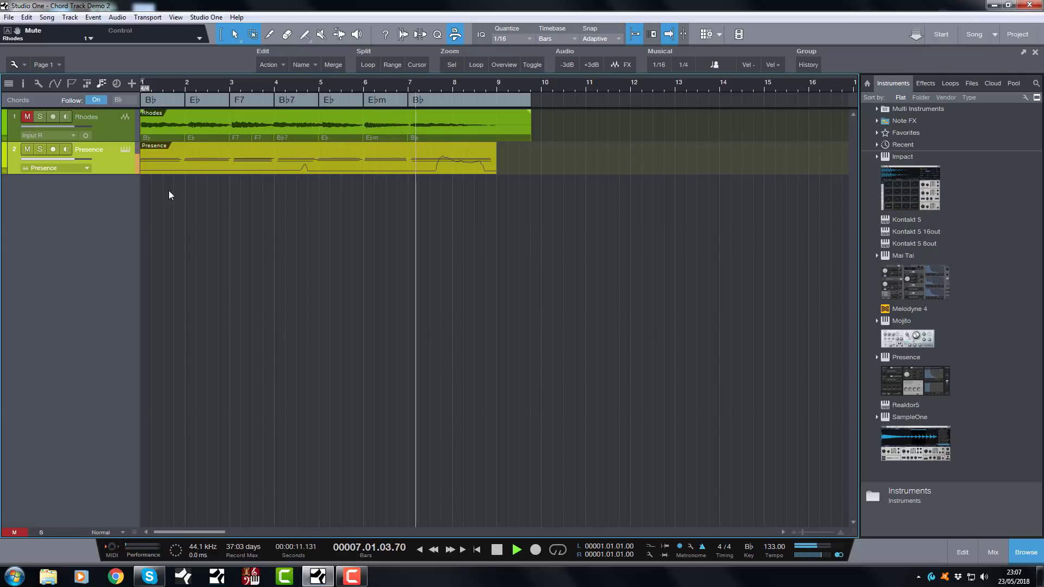
key("space")
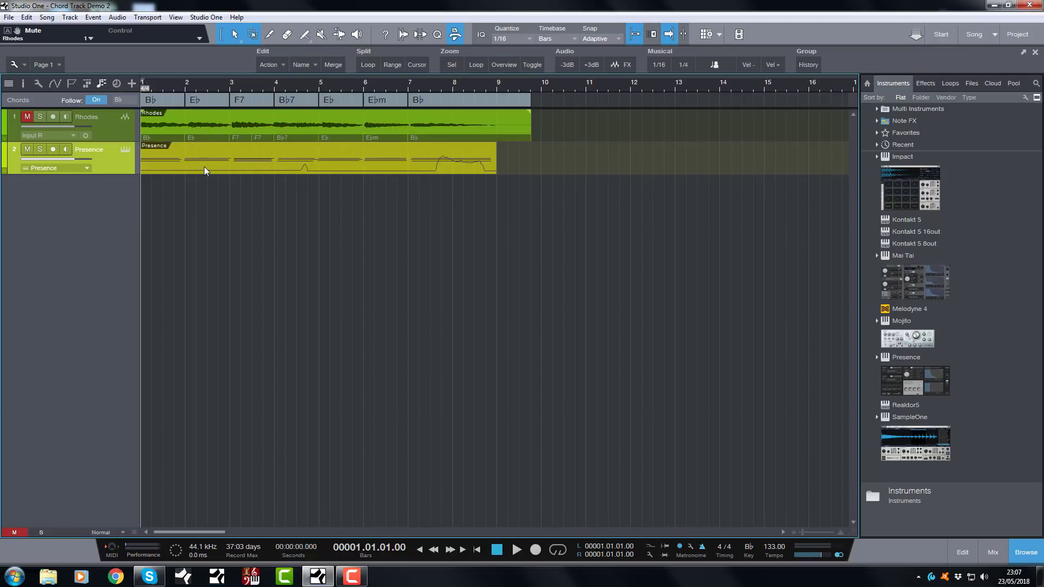
- Rename the bar 2 Eb chord to Dm, so the track reads Bb, Dm, F7, Bb7, Eb, Ebm, Bb
left_click(205, 102)
right_click(205, 100)
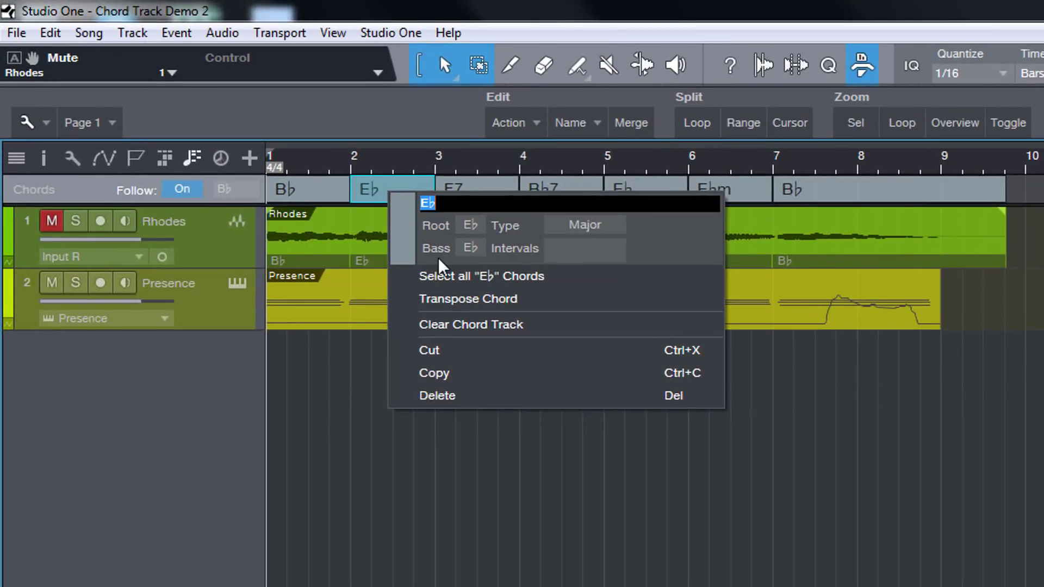
type("Dm")
key("Return")
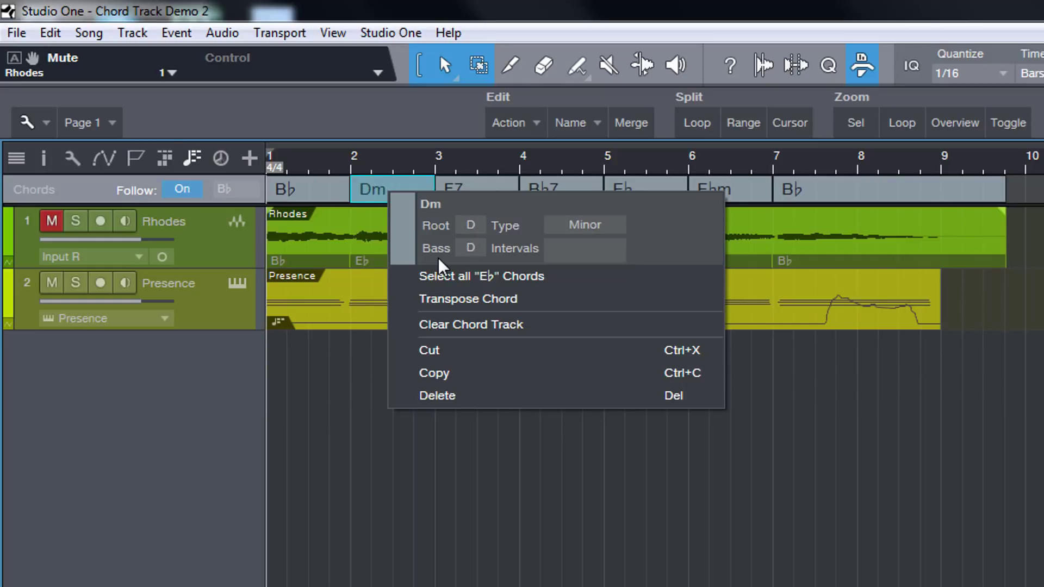
left_click(459, 539)
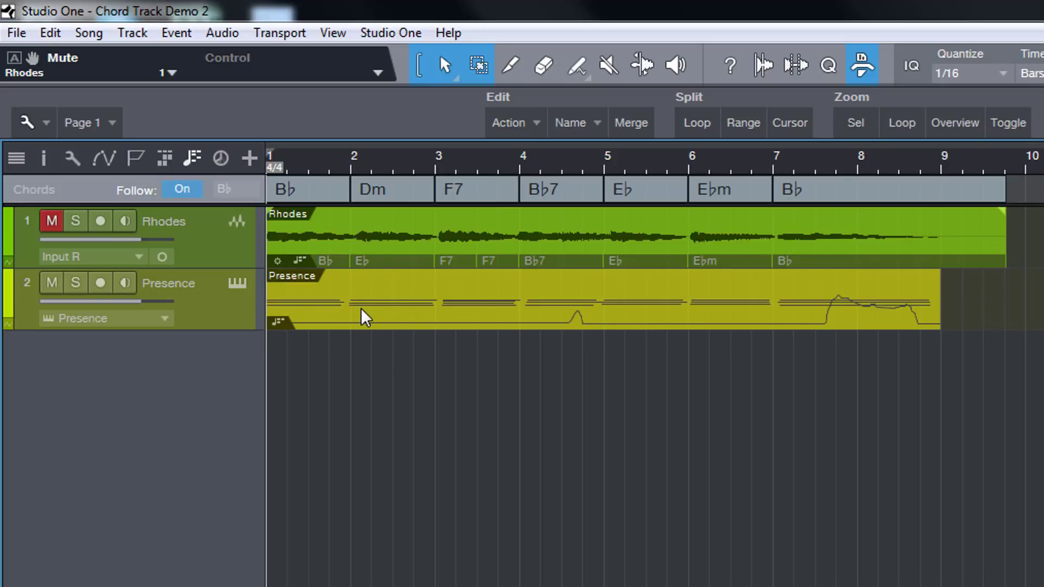
- Play the song twice from the start to hear the bar 2 chord change
key("space")
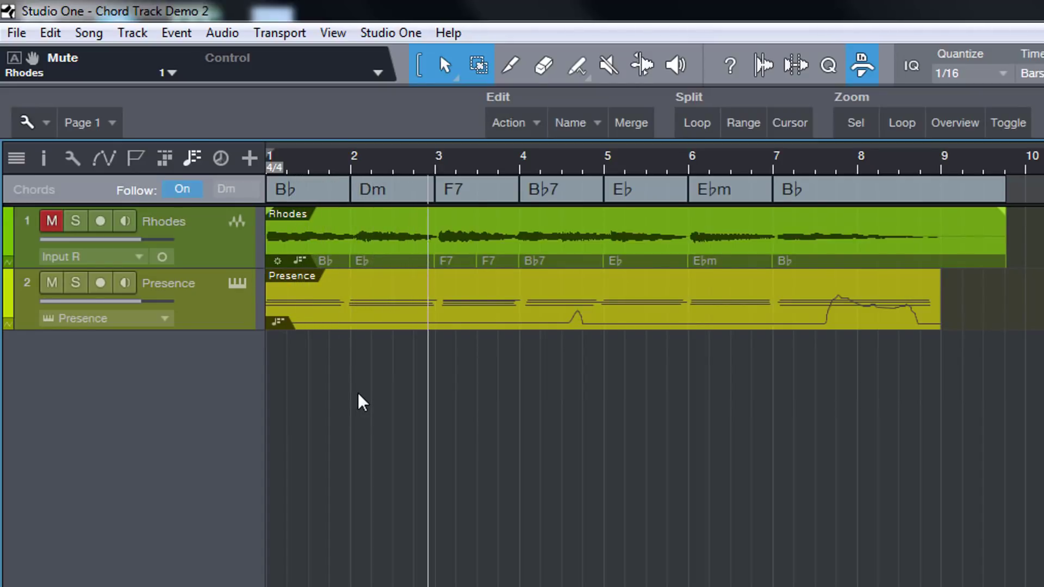
key("space")
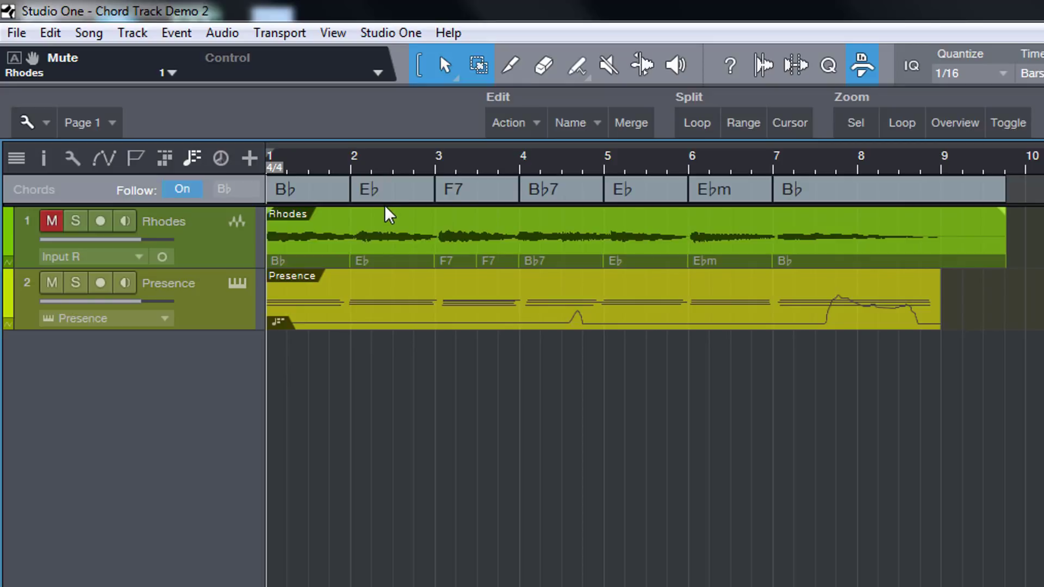
key("space")
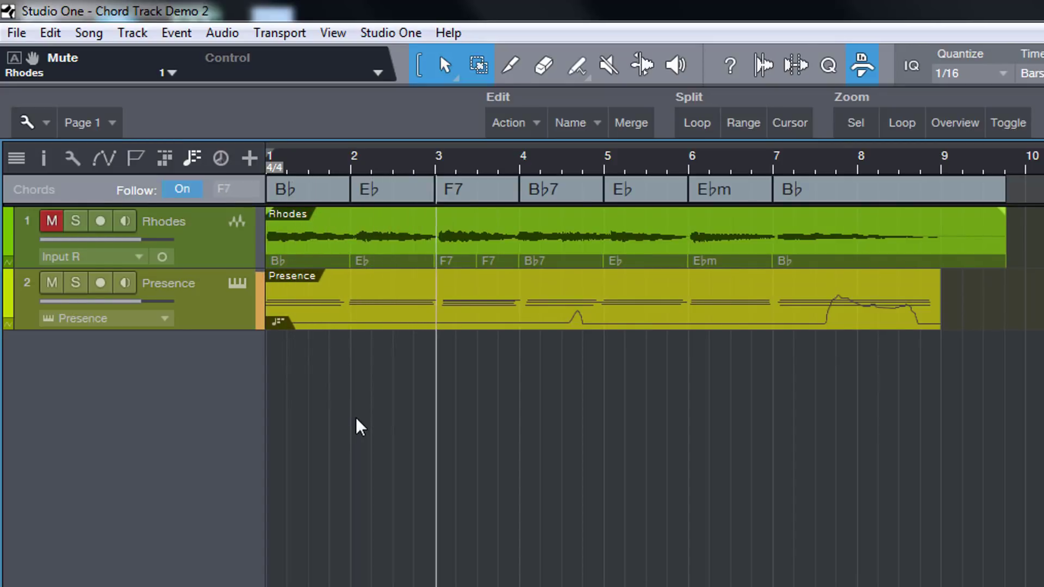
key("space")
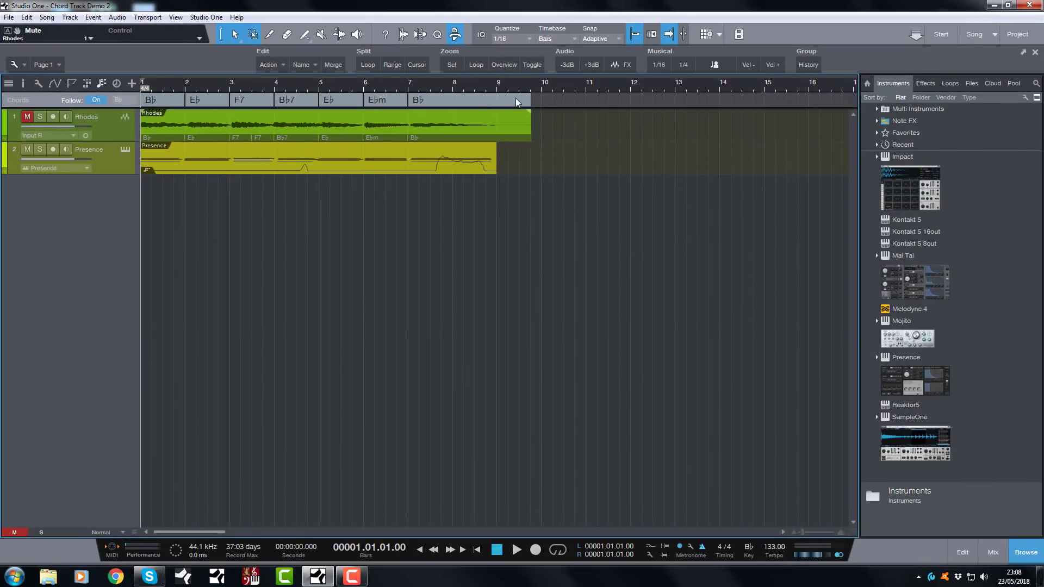
- Transpose all chords down 2 semitones to Ab, Db, Eb7, Ab7, Db, Dbm, Ab and play it back
left_click_drag(541, 101, 132, 102)
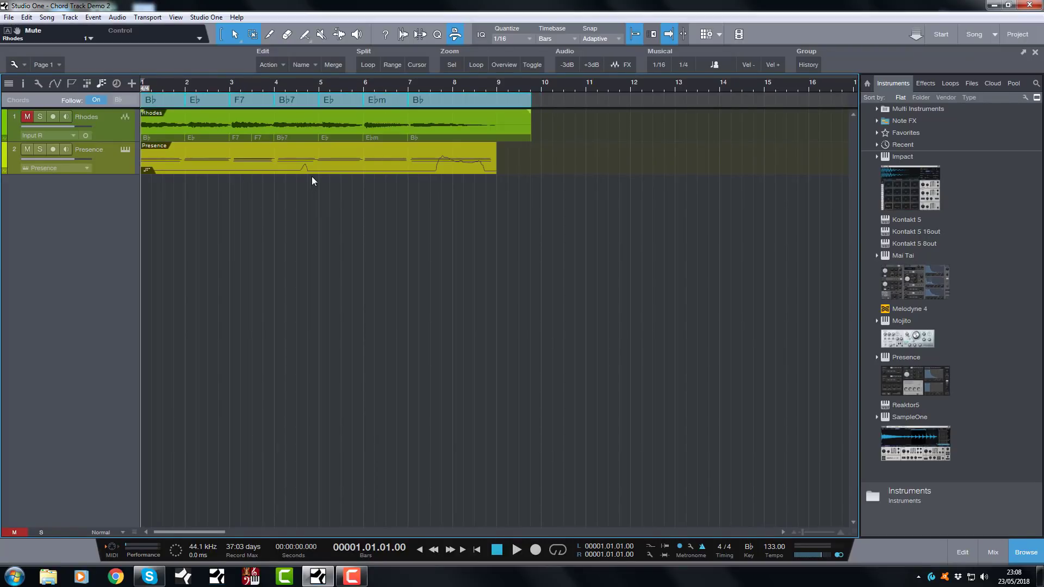
right_click(463, 101)
left_click(484, 152)
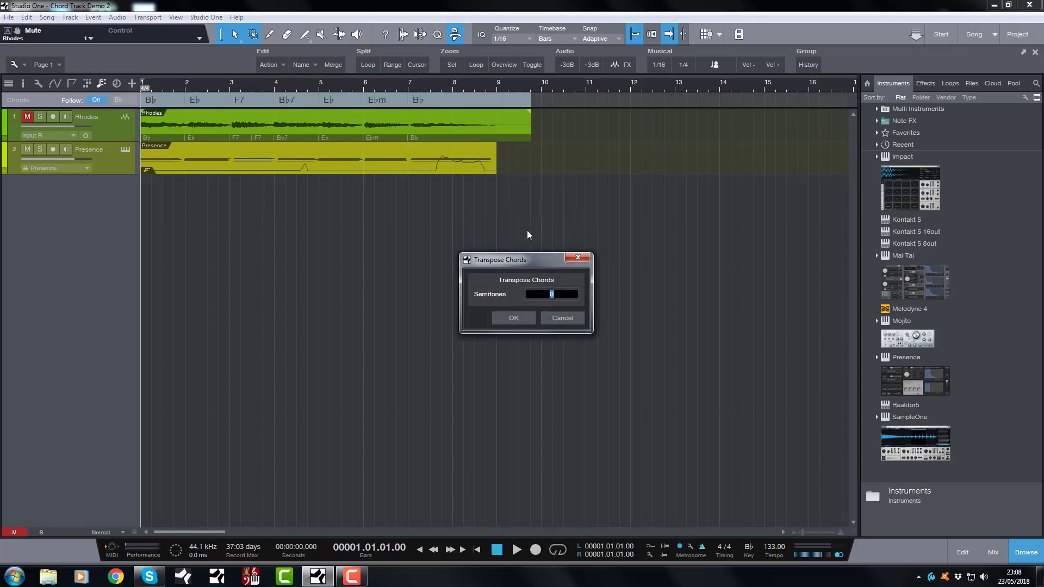
left_click(503, 320)
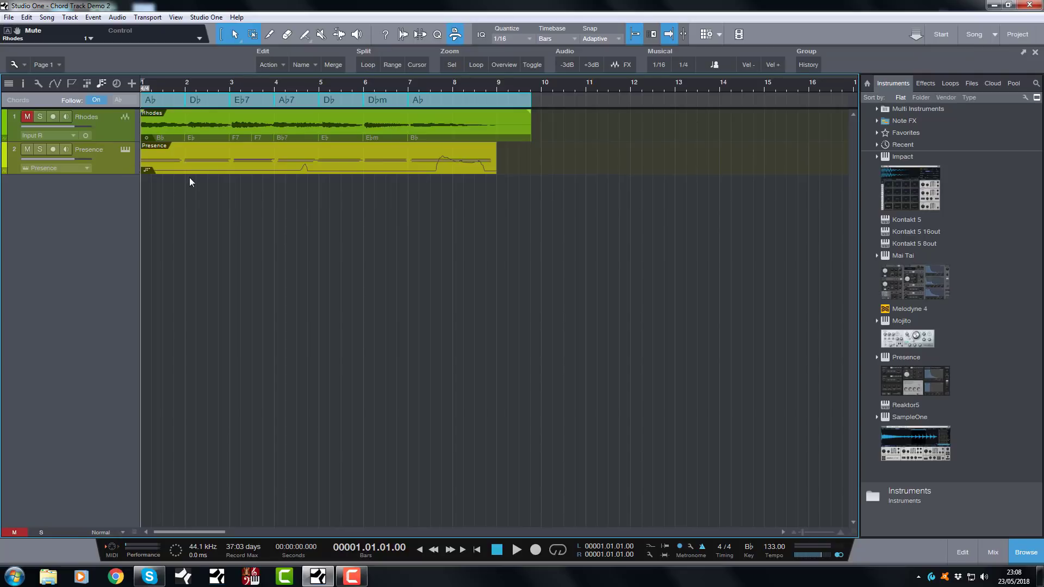
key("space")
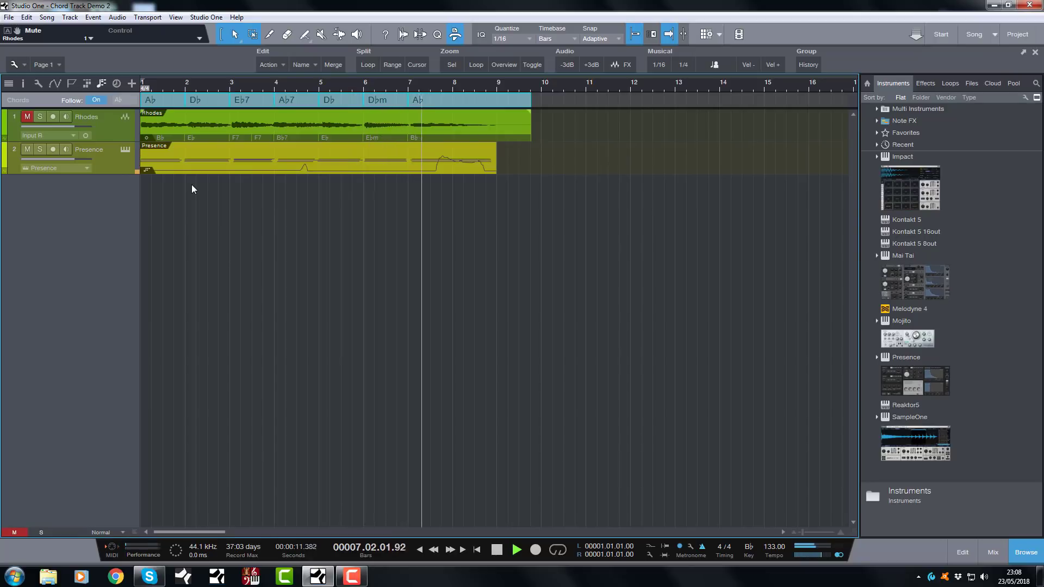
key("space")
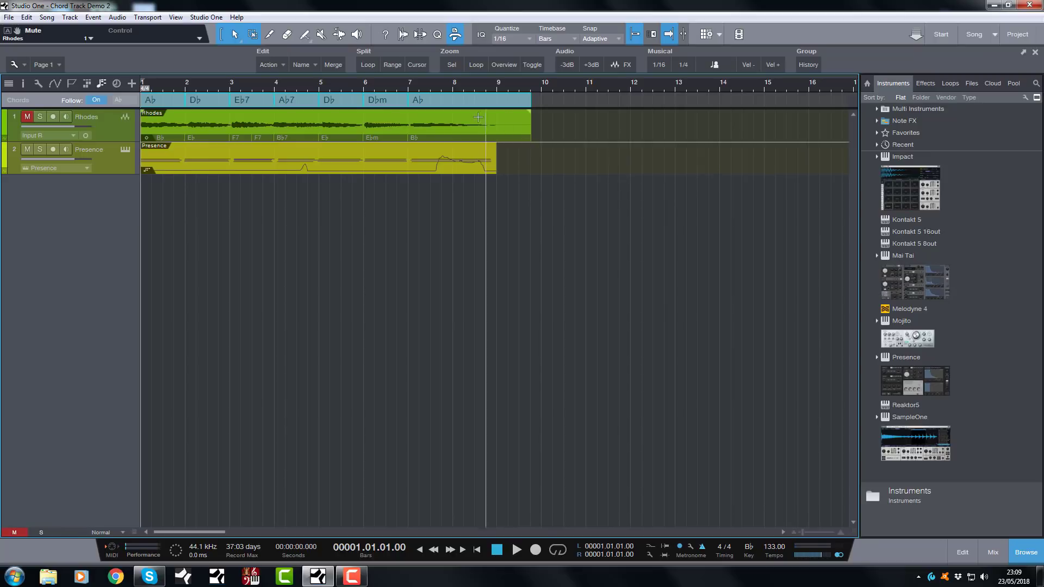
- Transpose the chords up 2 semitones back to Bb, Eb, F7, Bb7, Eb, Ebm, Bb
right_click(455, 104)
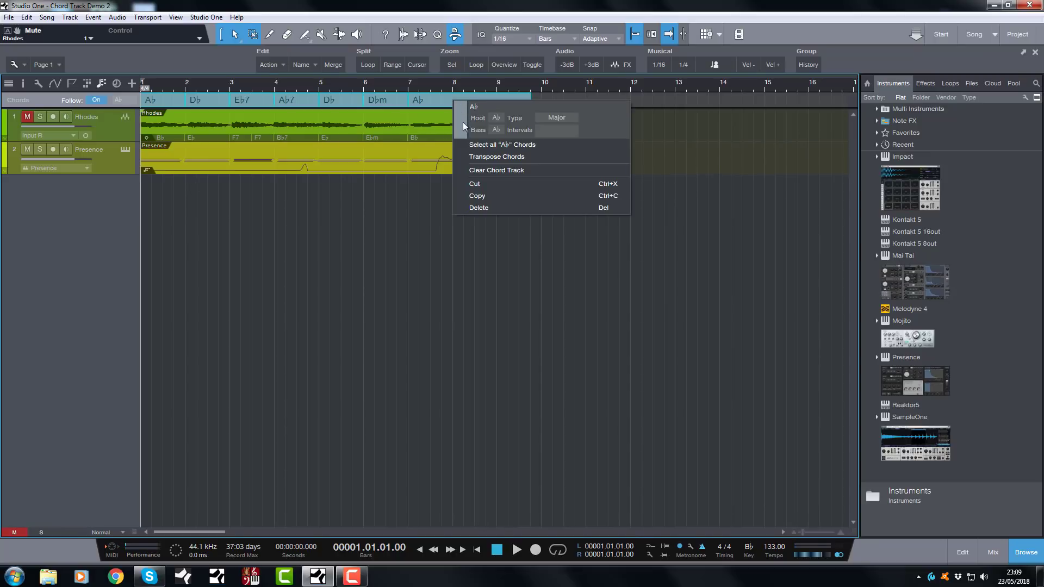
left_click(496, 156)
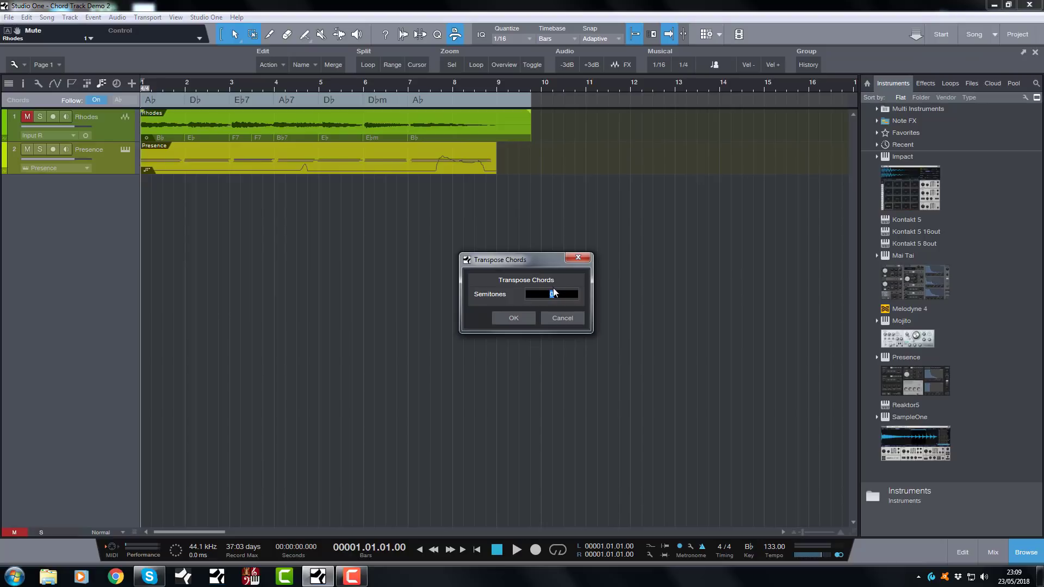
left_click(561, 319)
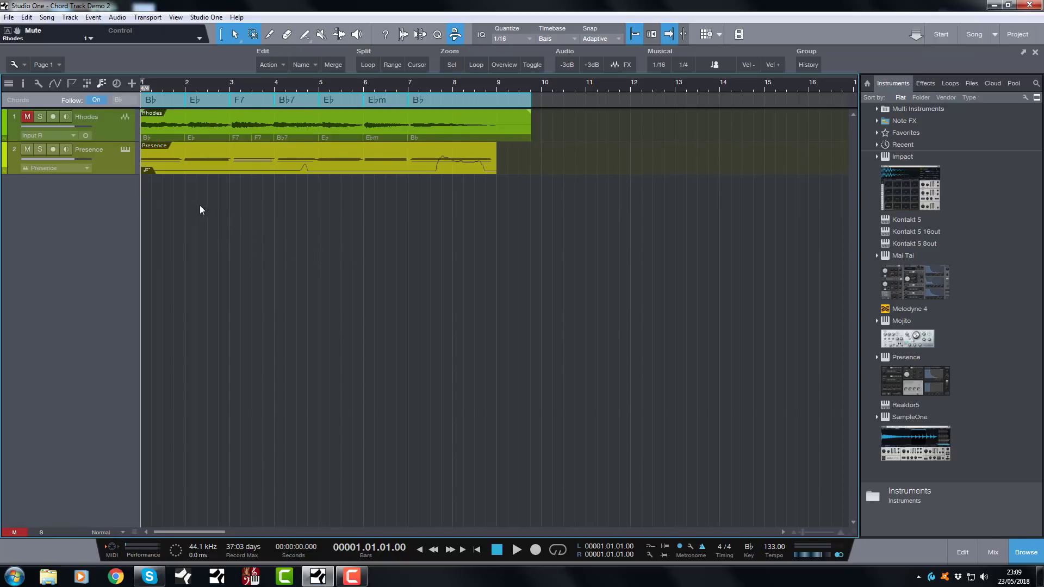
- Unmute the Rhodes track, play the song through, then reselect all chord events
left_click(28, 118)
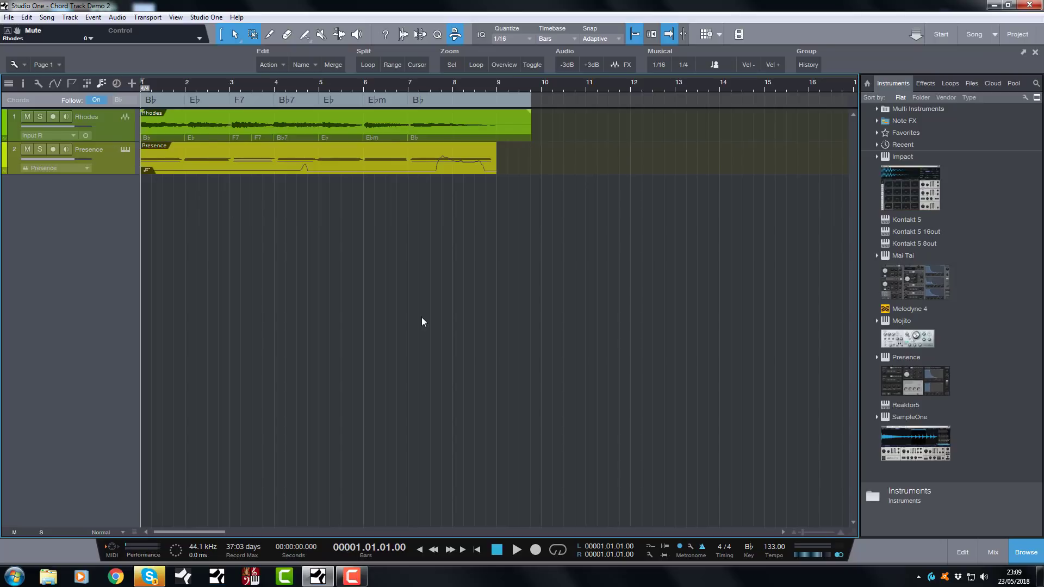
key("space")
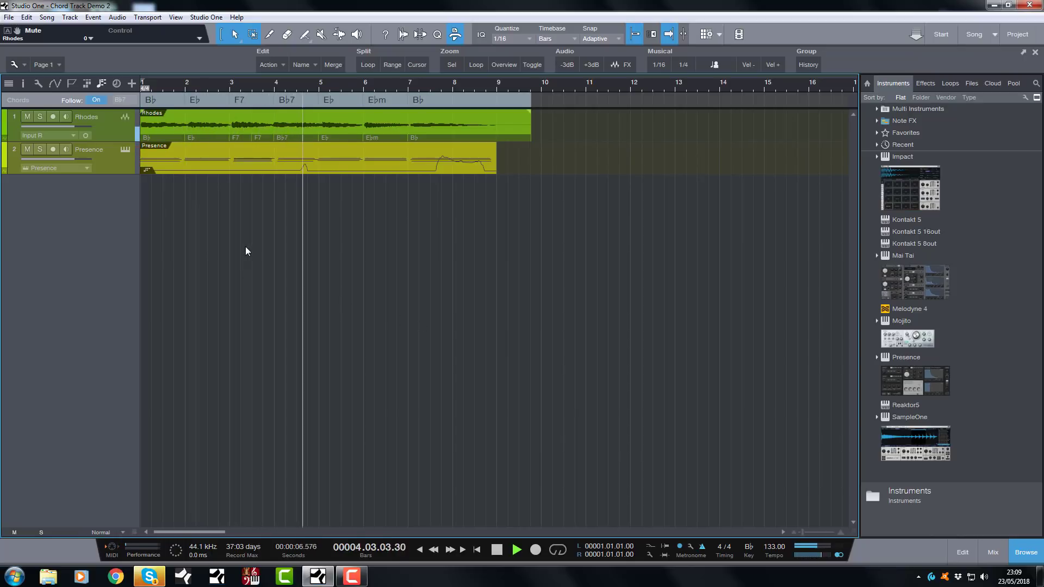
key("space")
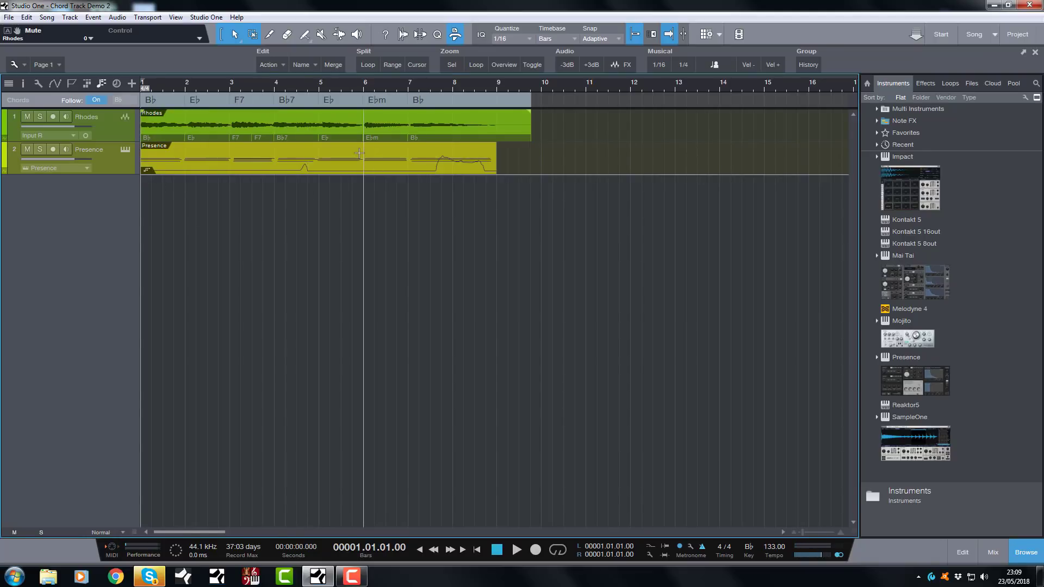
left_click_drag(548, 104, 131, 81)
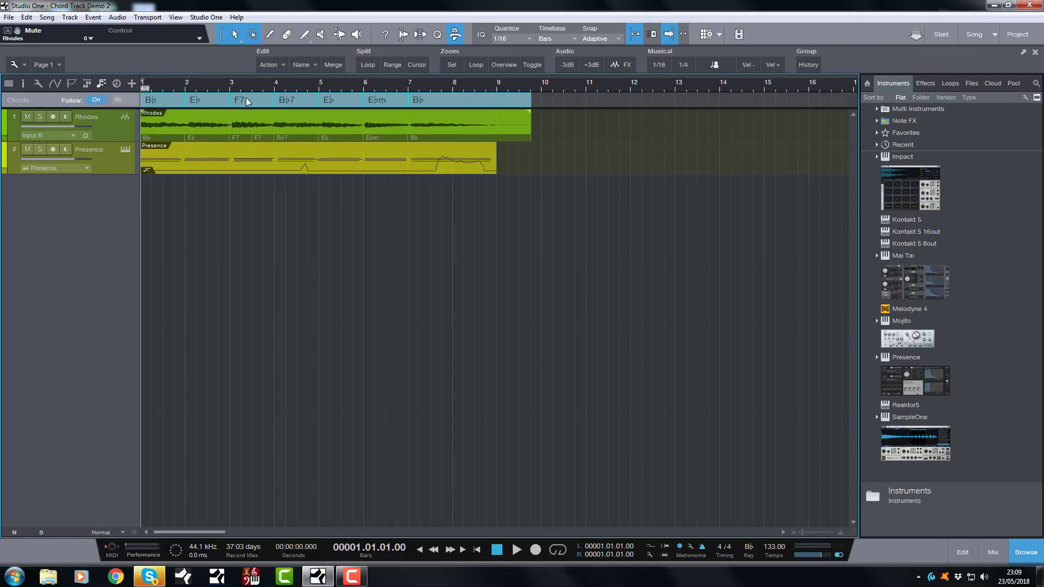
right_click(452, 102)
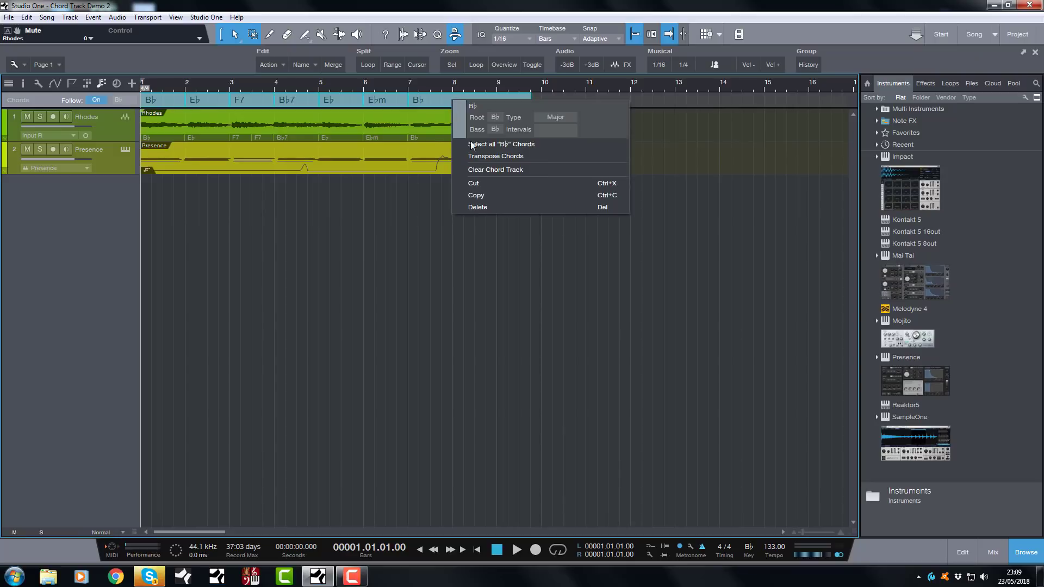
left_click(475, 156)
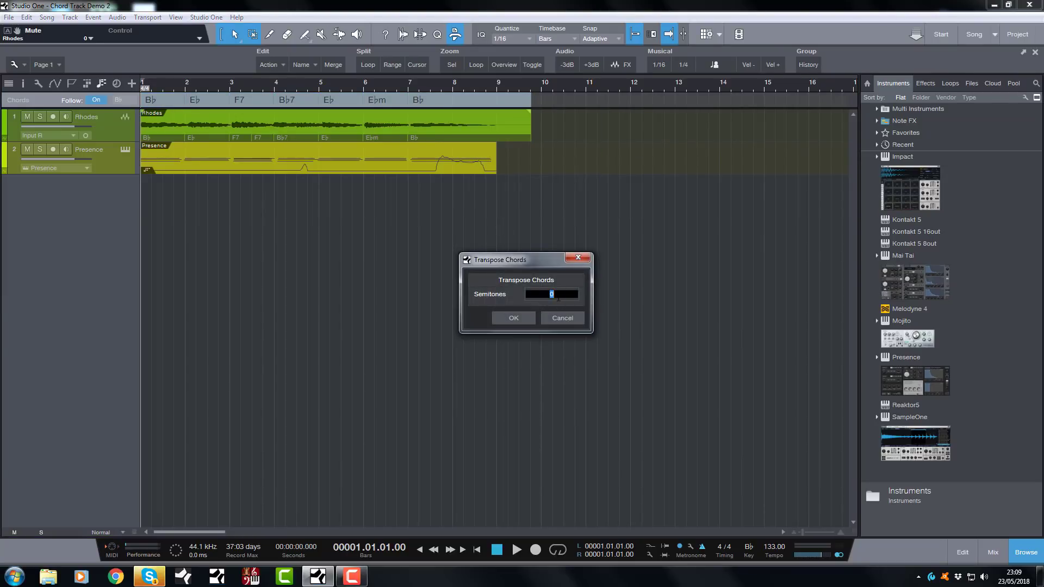
left_click(515, 320)
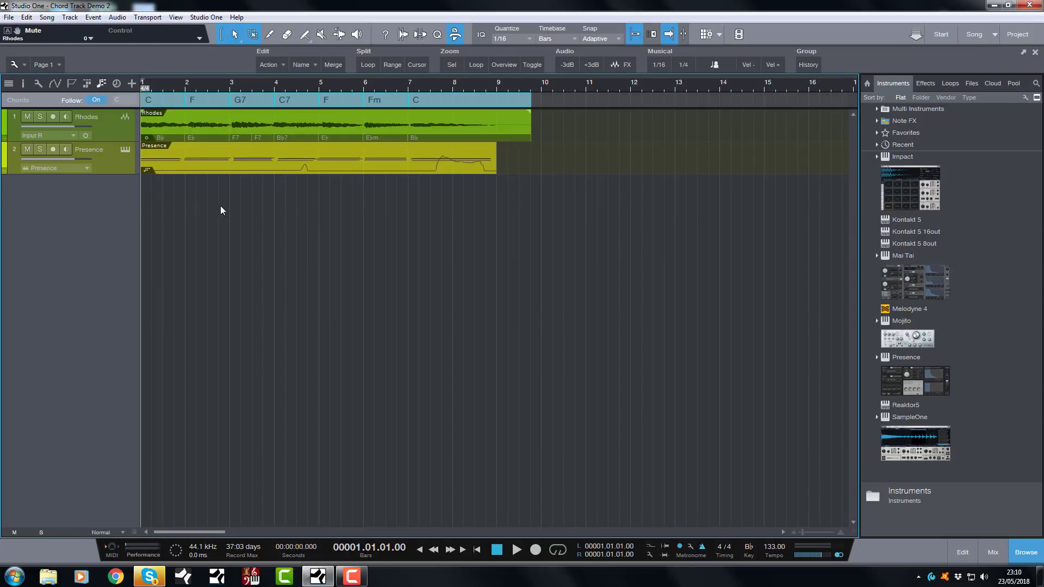
key("space")
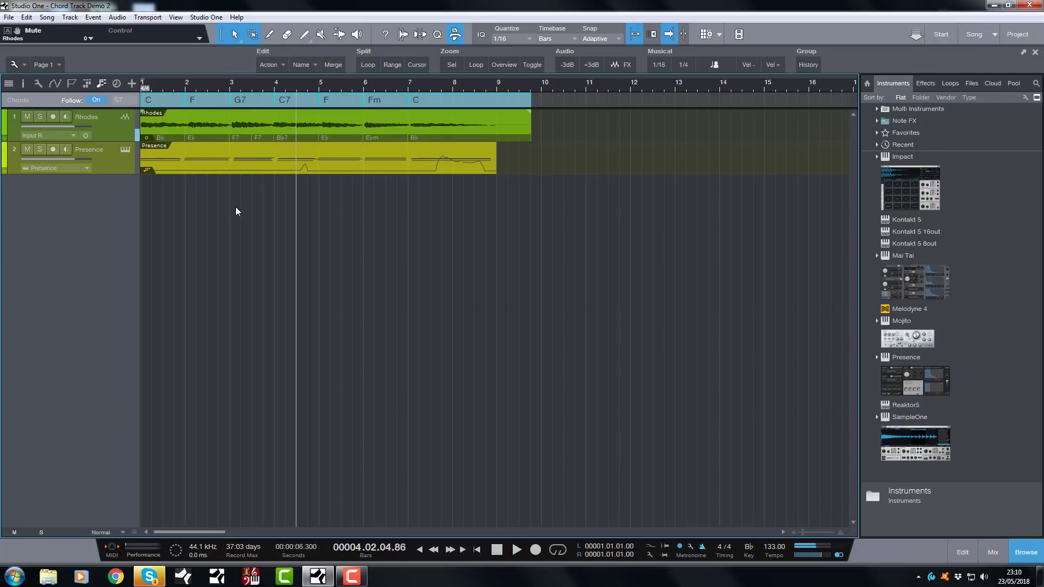
key("space")
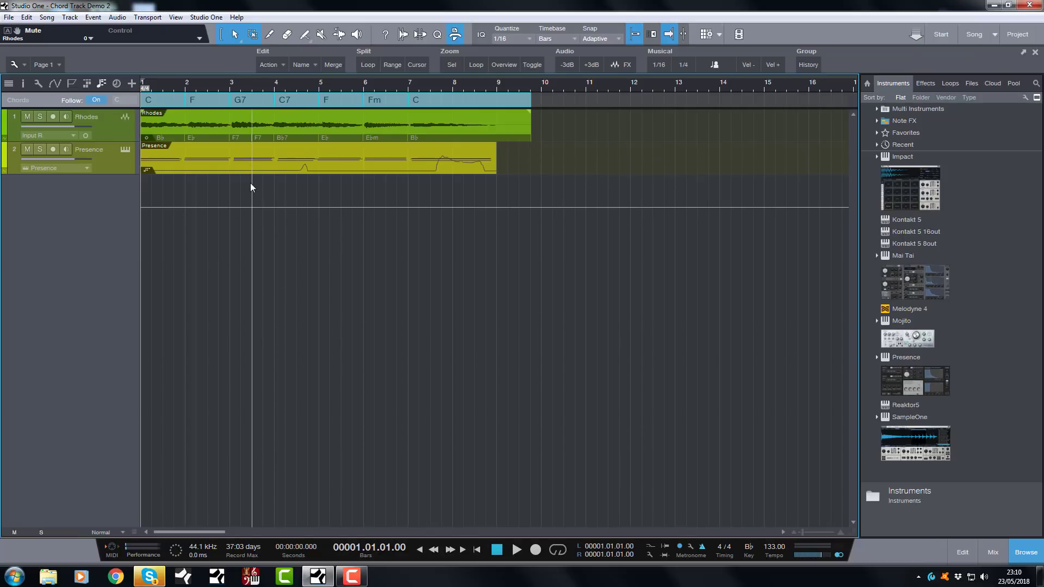
key("ctrl+z")
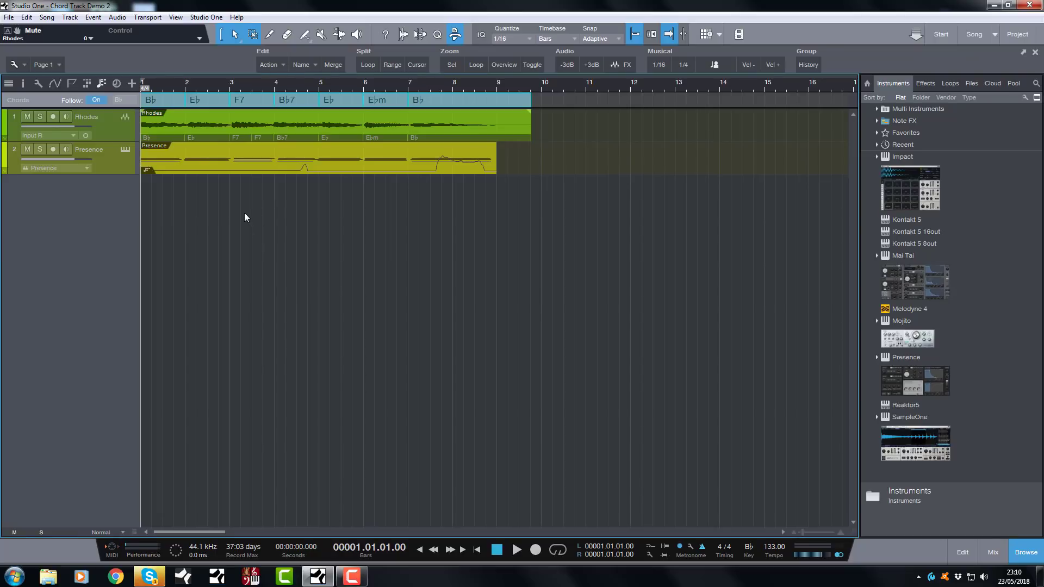
- Deselect the chords and open the Chord Selector on the first Bb chord event
left_click(265, 224)
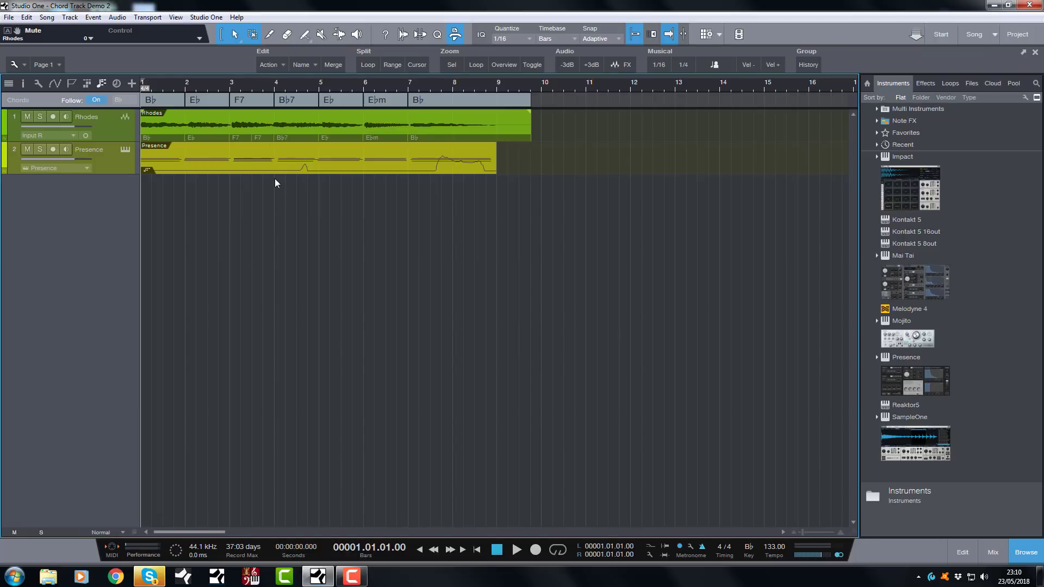
double_click(428, 101)
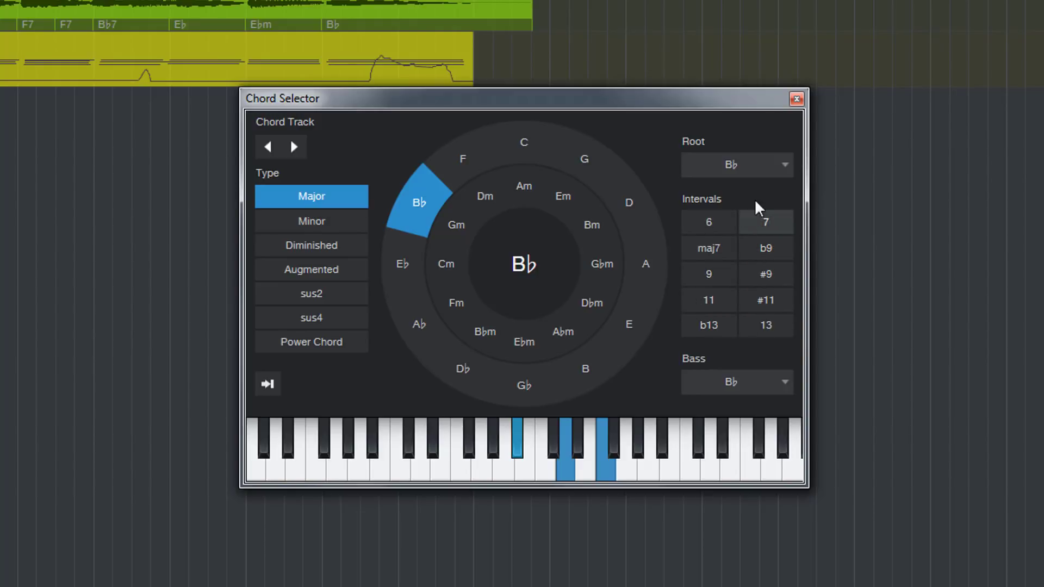
- Close the Chord Selector window to return to the arrangement view
left_click(797, 99)
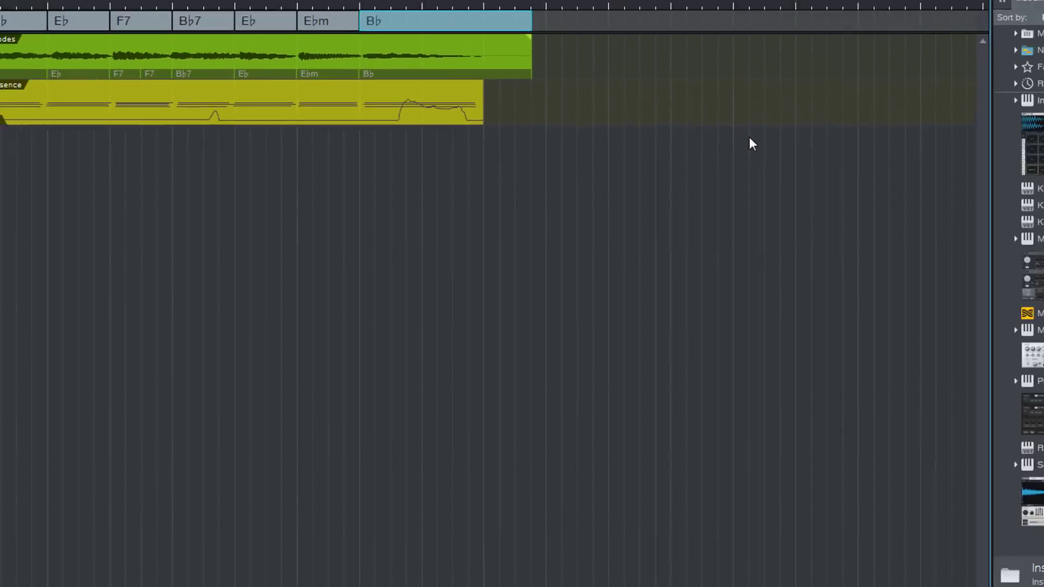